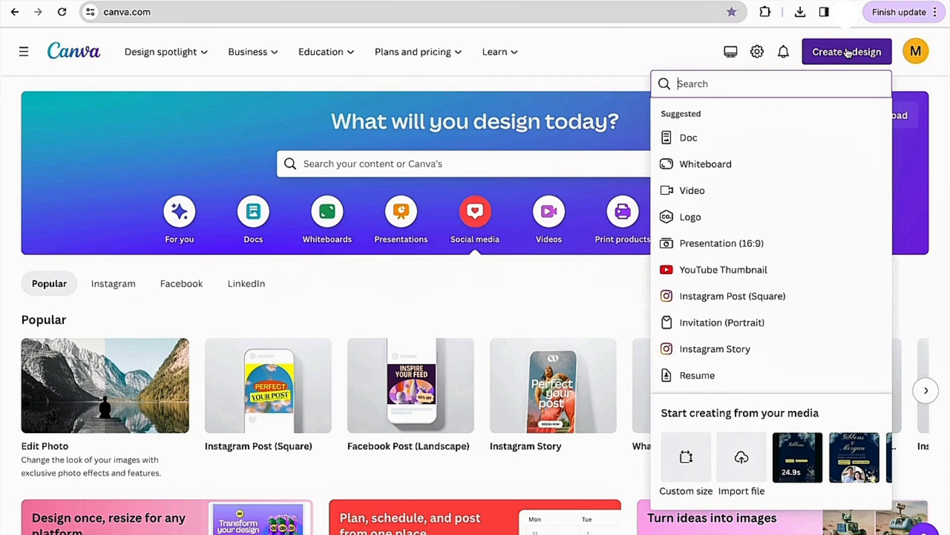
- Create a new Colouring Book (Portrait) design by searching for coloring book
text(colo)
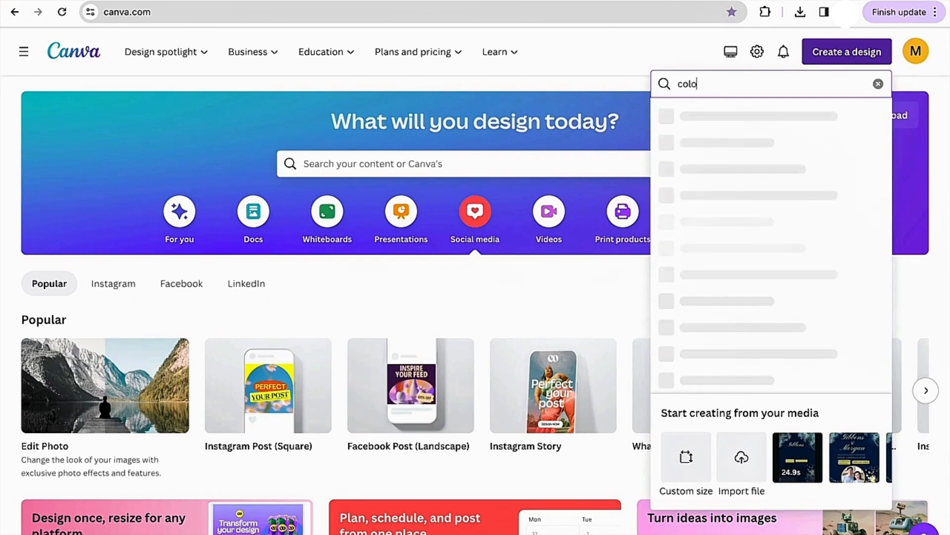
text(rin)
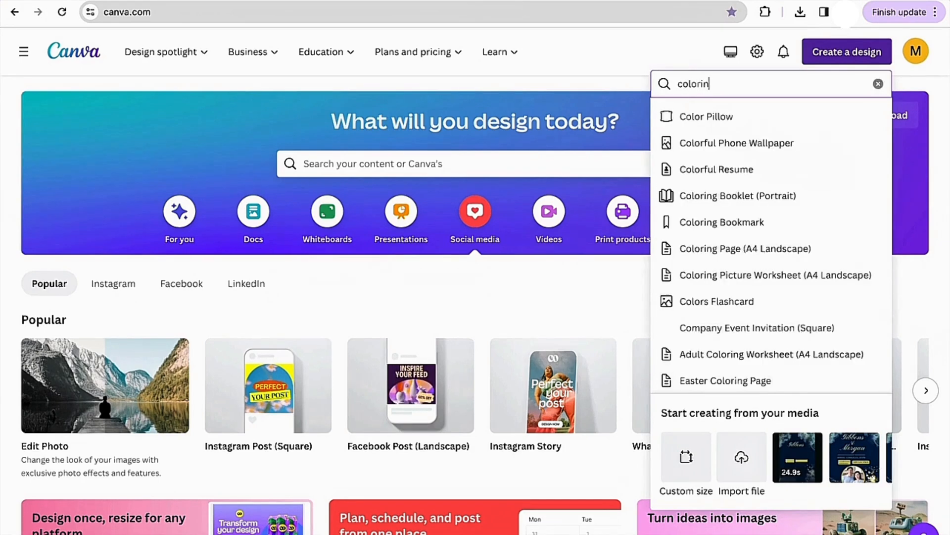
text(g book)
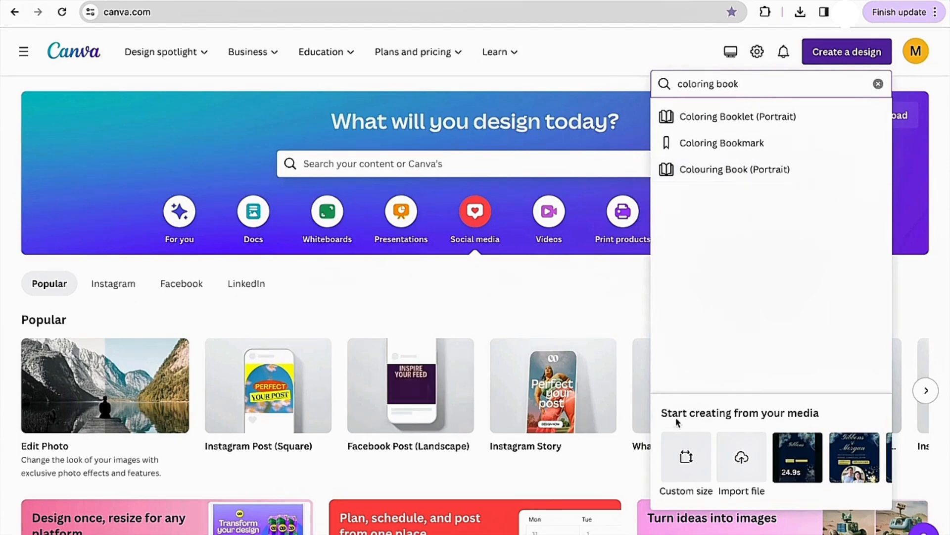
click(684, 456)
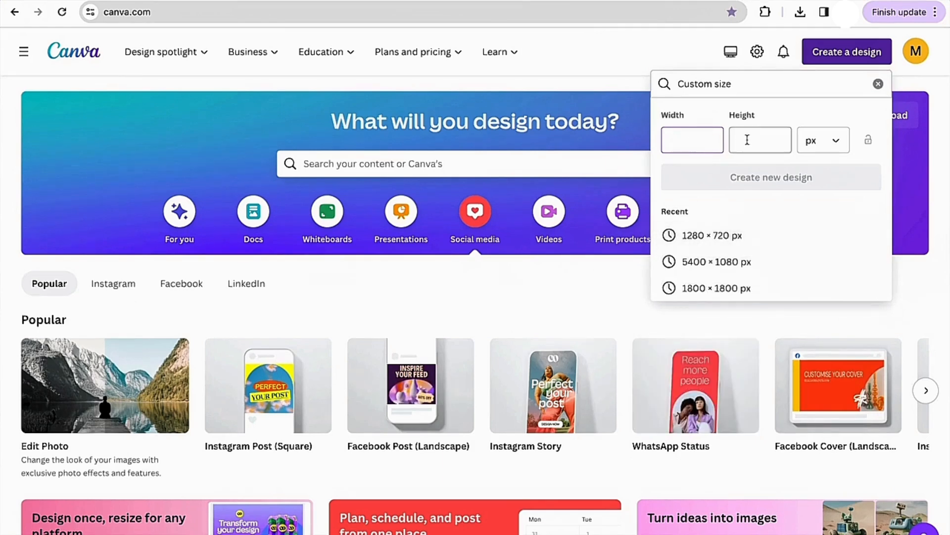
click(879, 84)
text(coloring book)
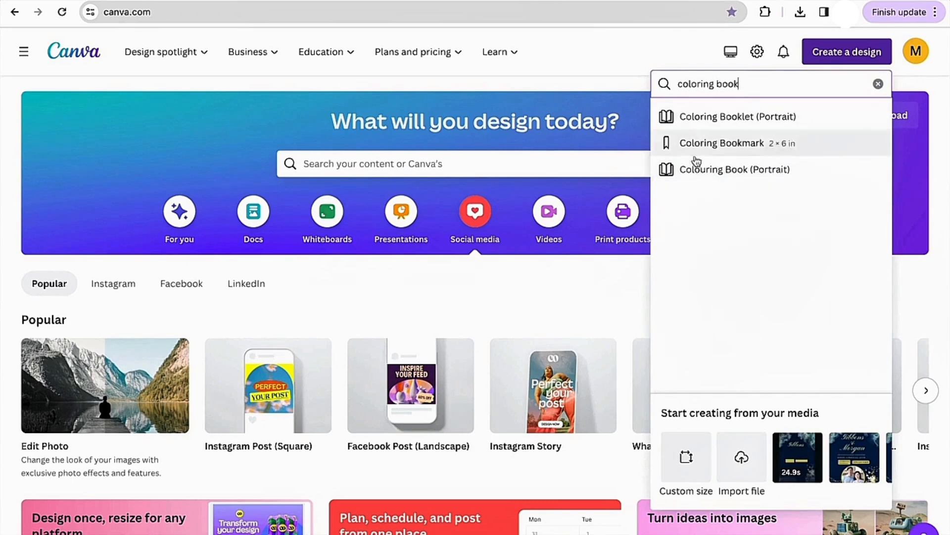
click(736, 170)
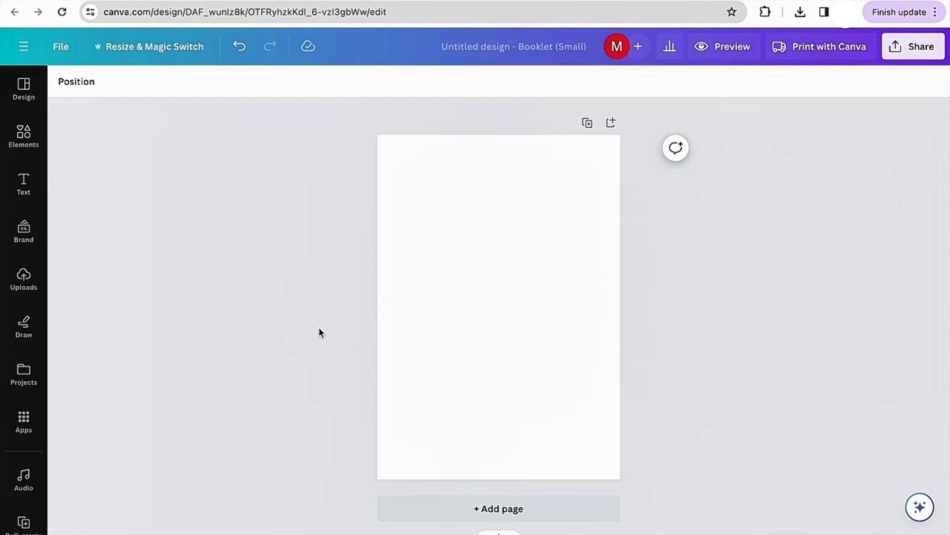
- Add a square shape to the page from the Elements shapes
click(35, 143)
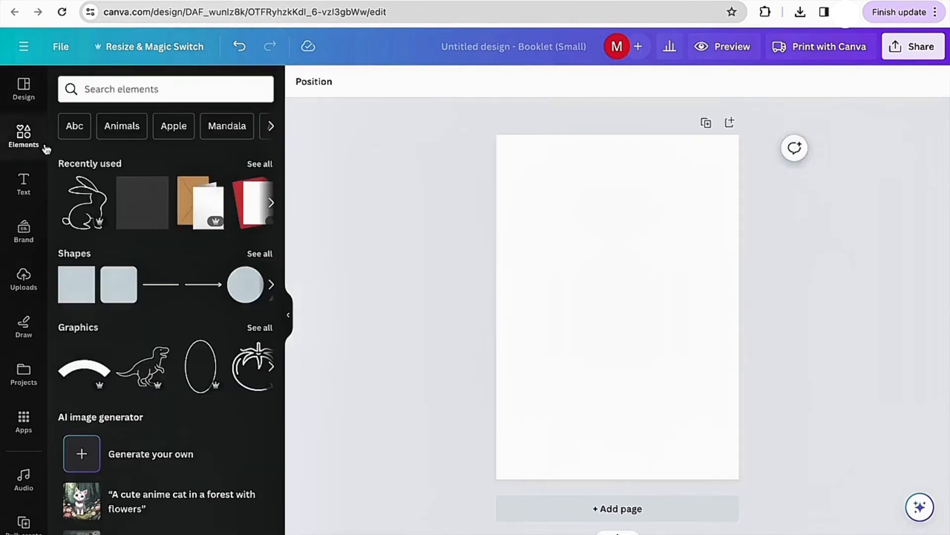
click(172, 91)
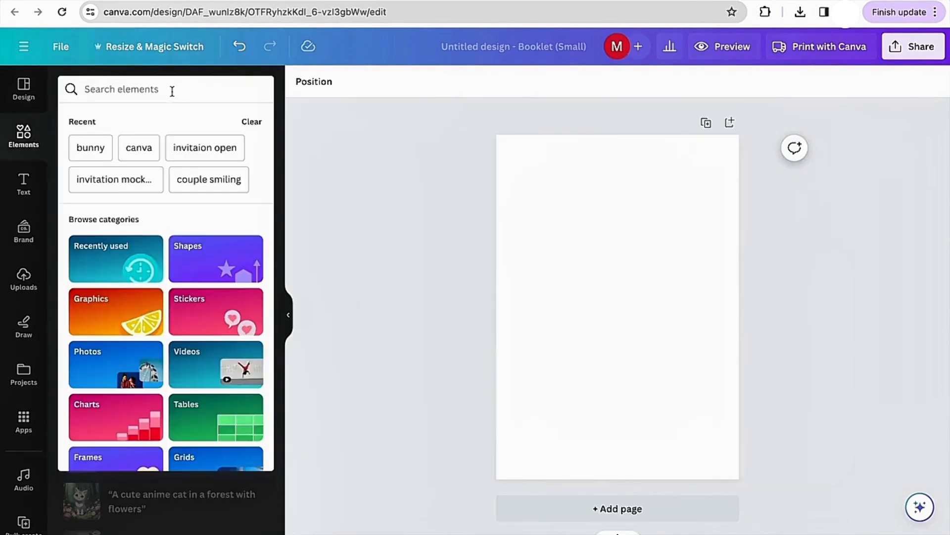
click(326, 170)
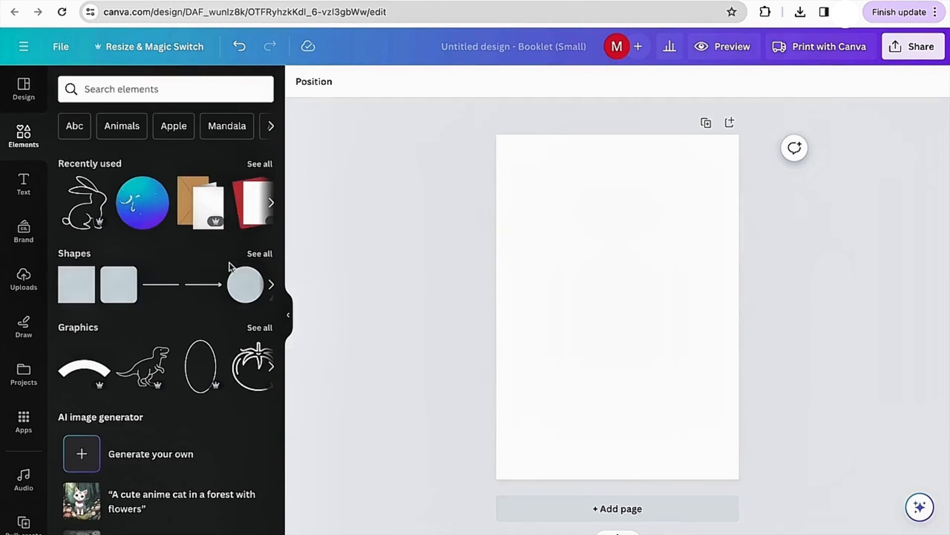
click(73, 296)
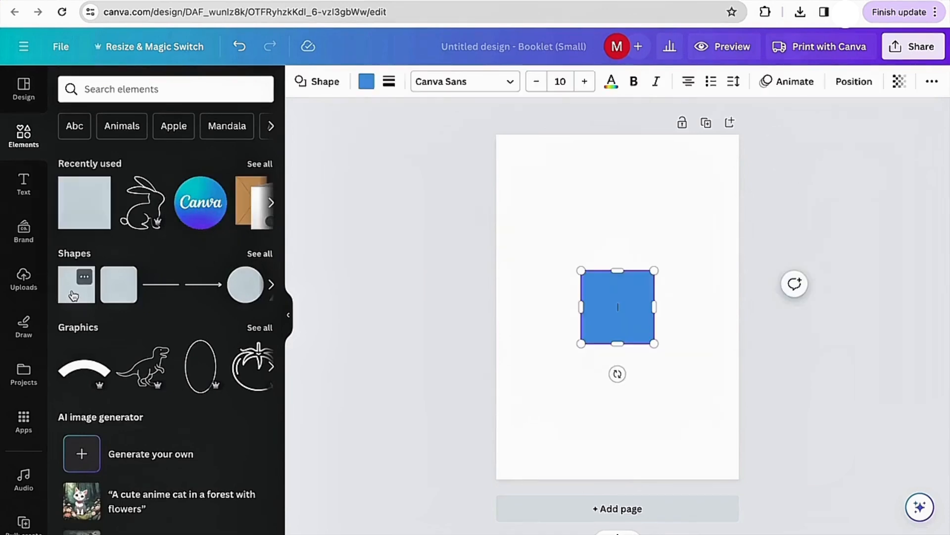
click(577, 210)
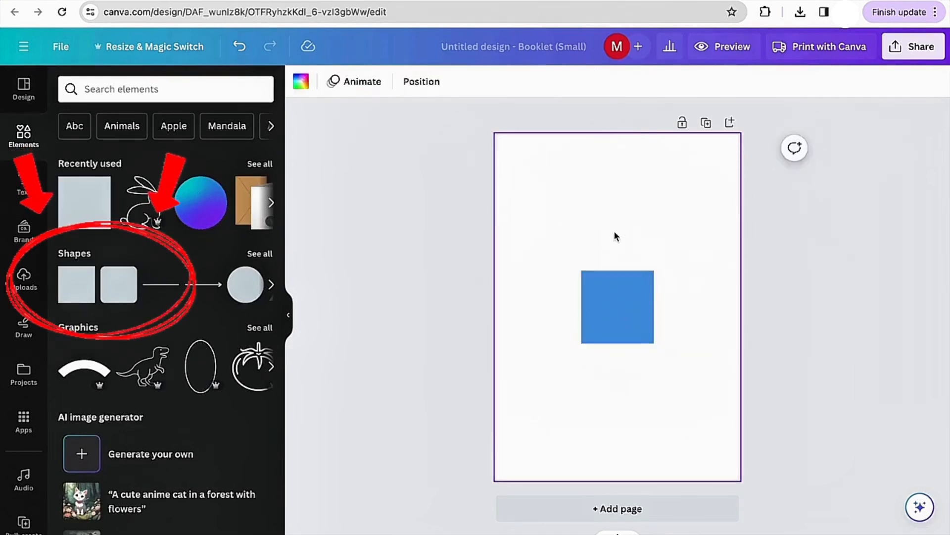
- Move the square to the page's top-left corner and stretch it to cover the page, leaving a small margin
click(618, 299)
drag(617, 299, 546, 174)
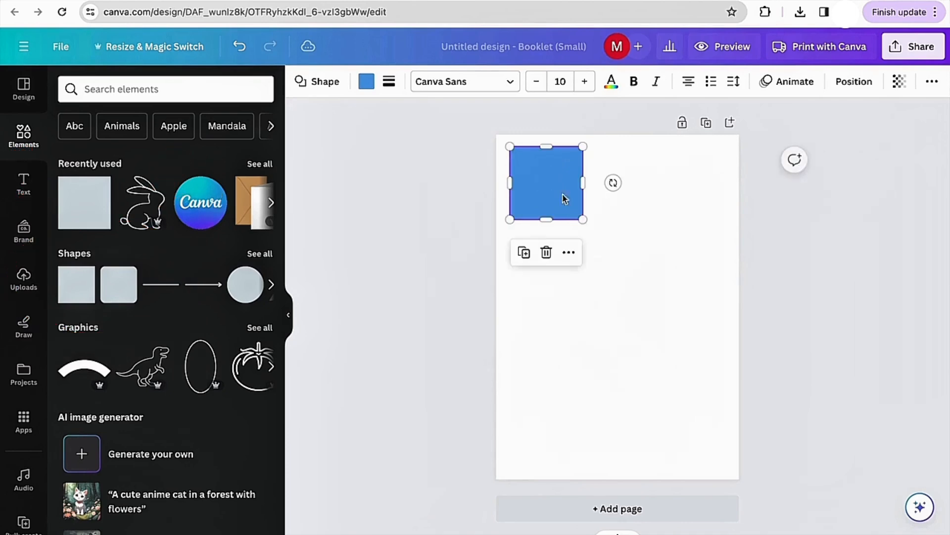
drag(585, 220, 728, 467)
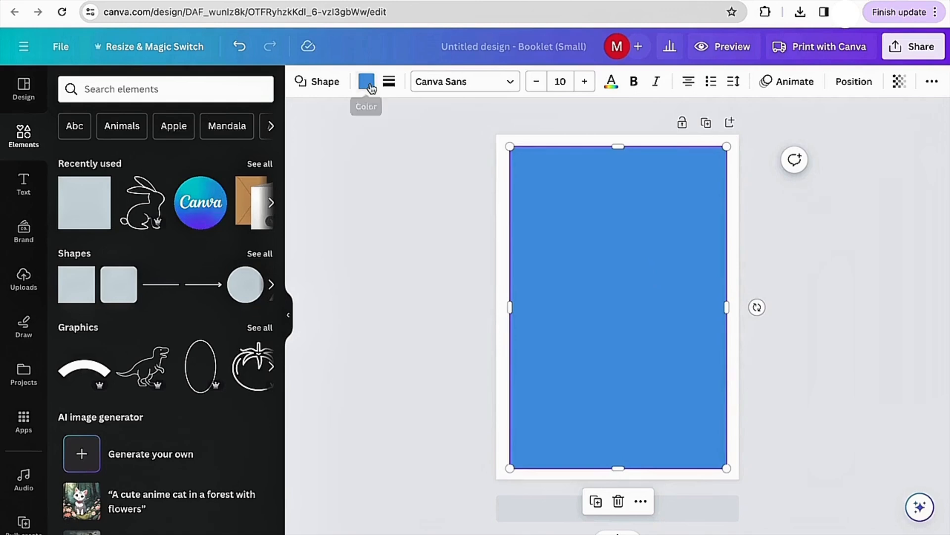
- Give the rectangle a solid border with a border weight of 2
click(389, 83)
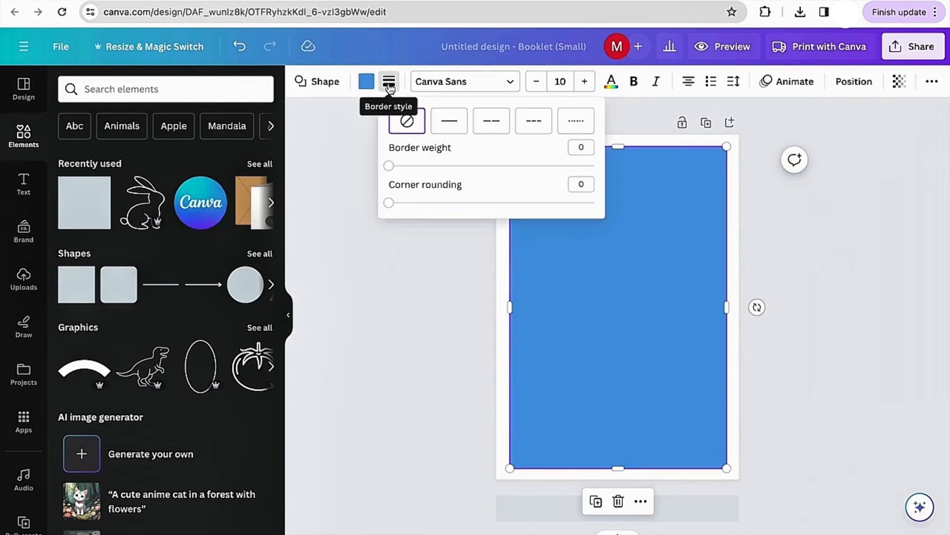
click(442, 127)
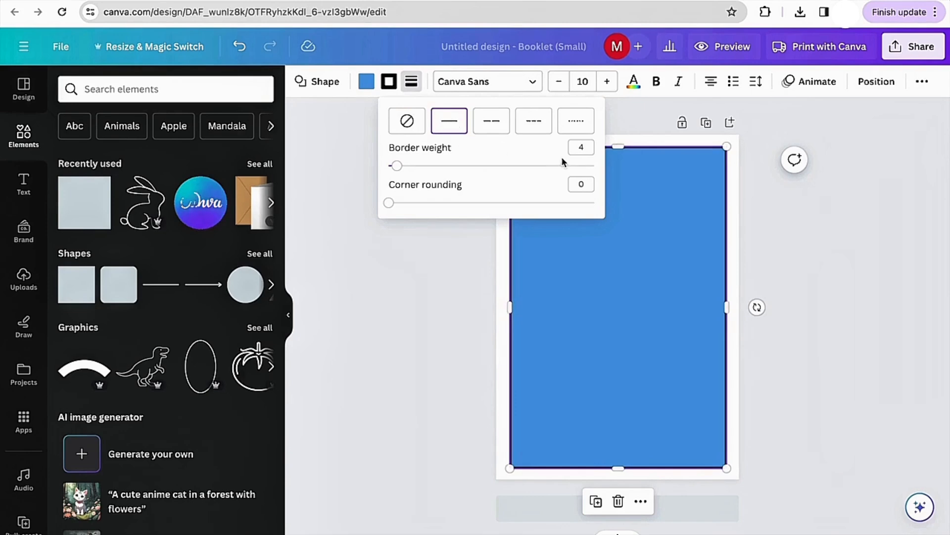
click(581, 147)
key(BackSpace)
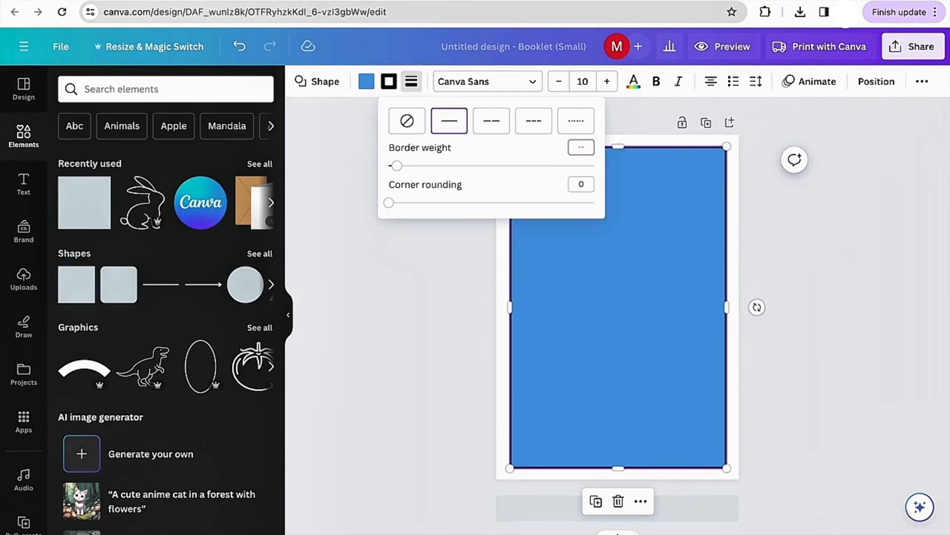
text(2)
key(Return)
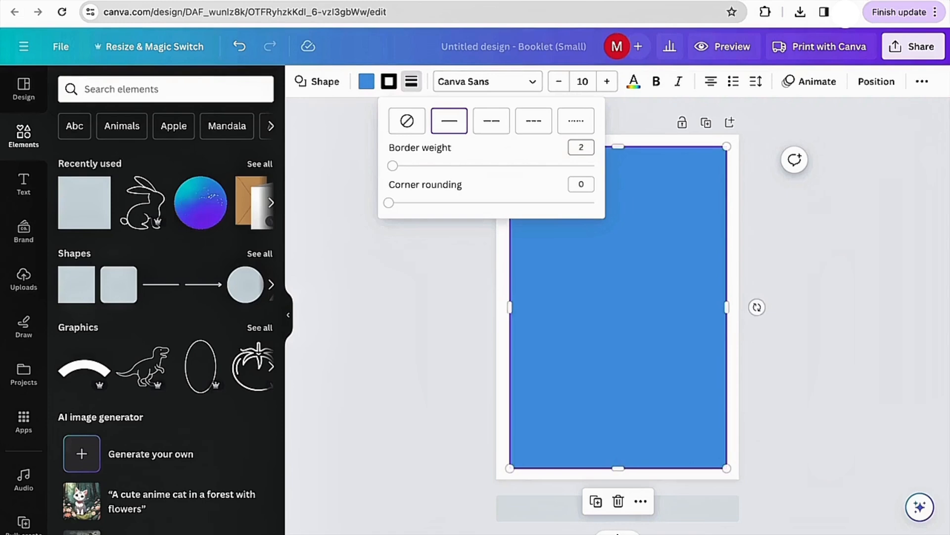
click(470, 317)
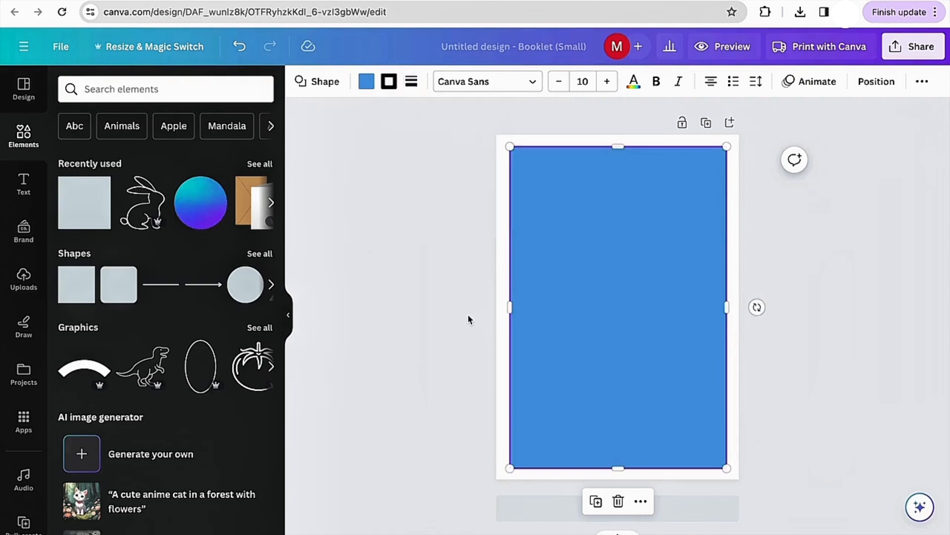
- Set the rectangle's fill to No color so only the border frame remains
click(429, 214)
click(517, 212)
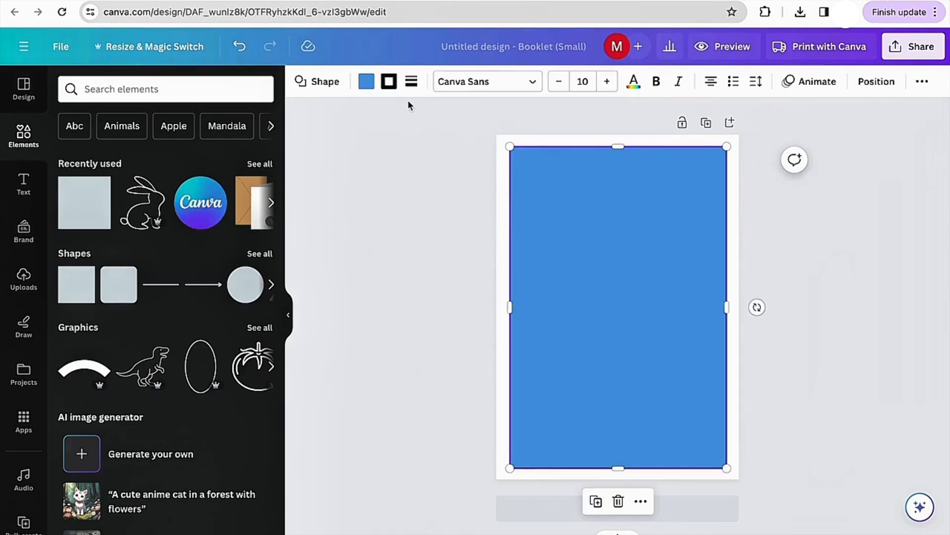
click(368, 82)
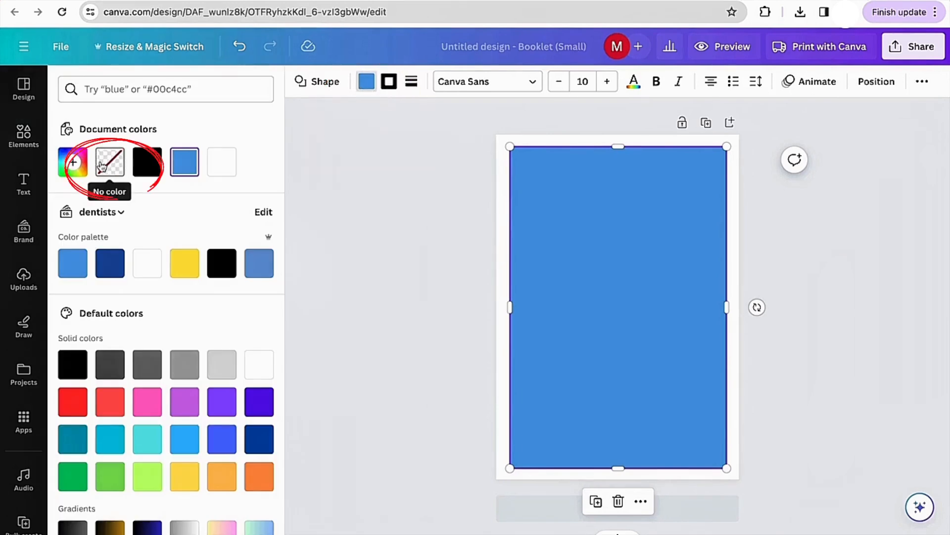
click(109, 167)
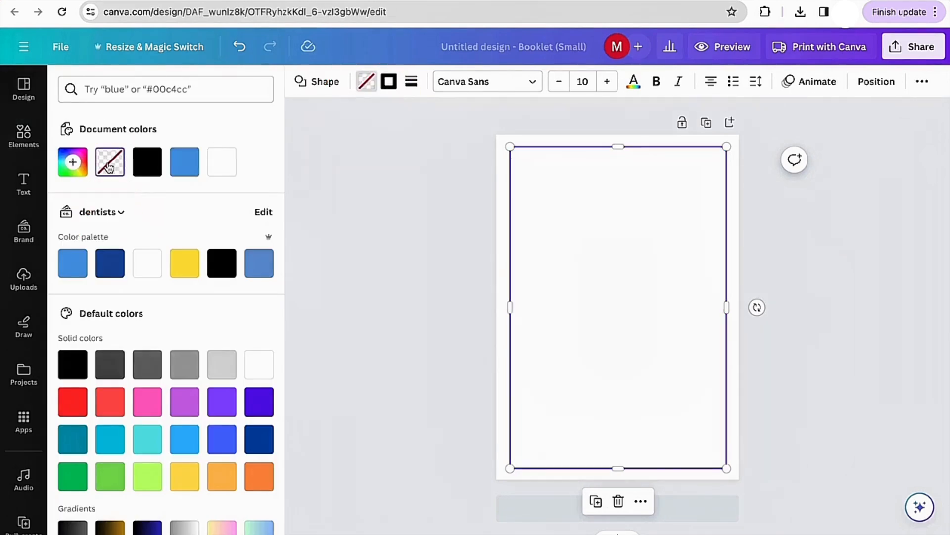
click(339, 266)
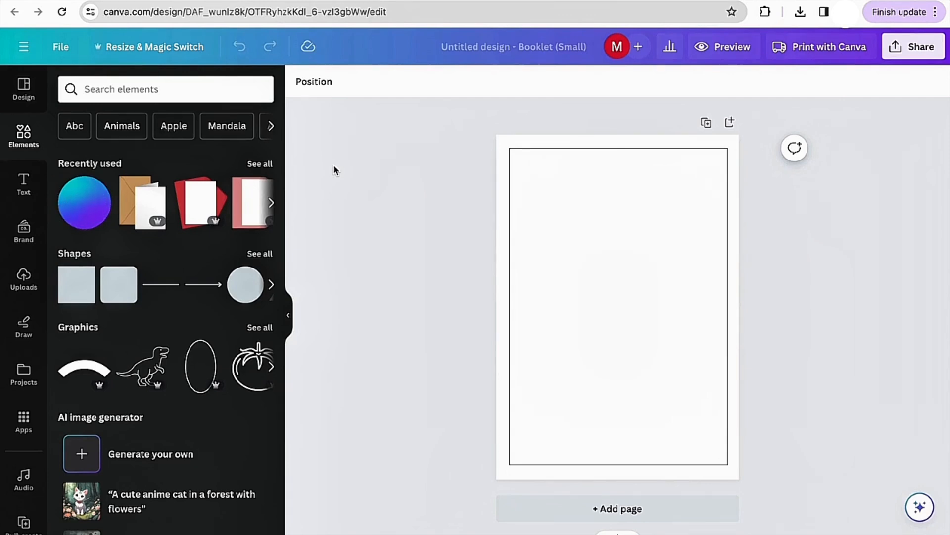
- Search the element graphics for bunny and add a line-art bunny outline to the page
click(24, 183)
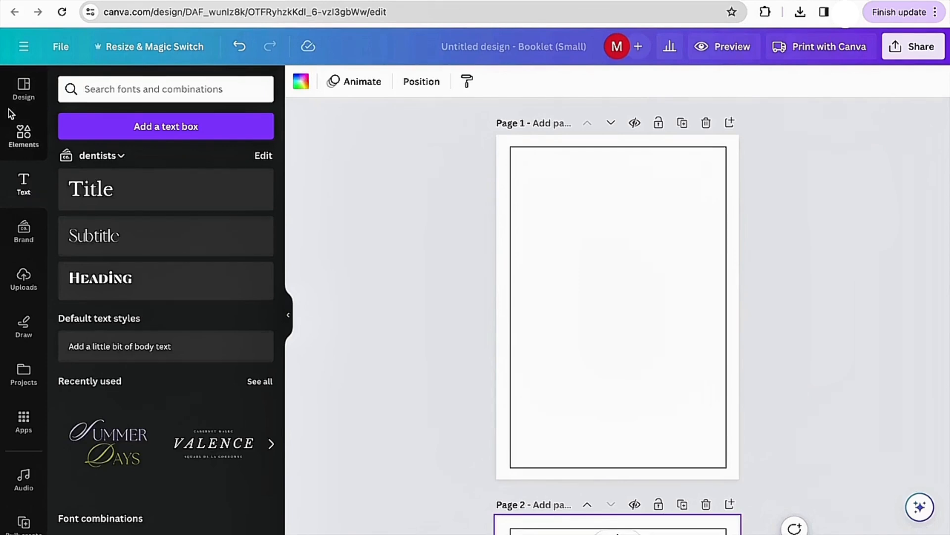
click(20, 131)
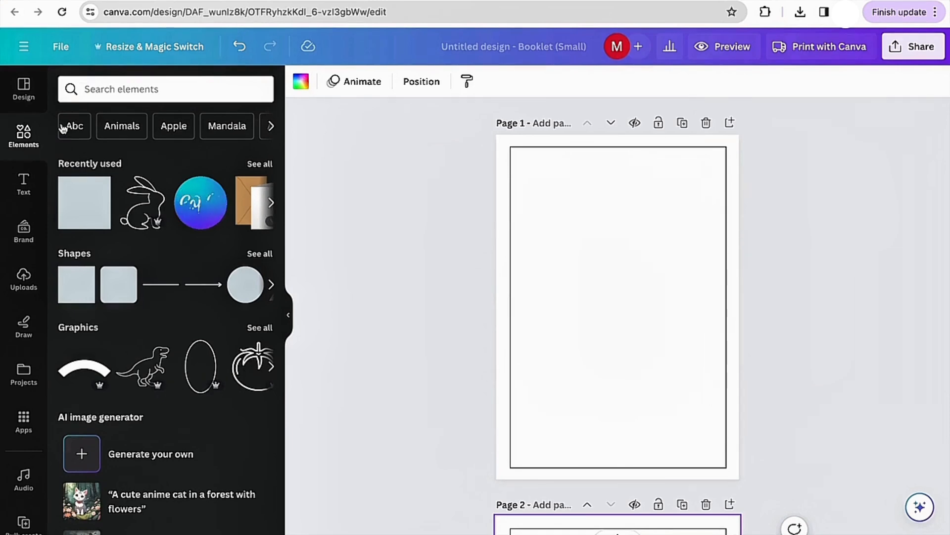
click(95, 101)
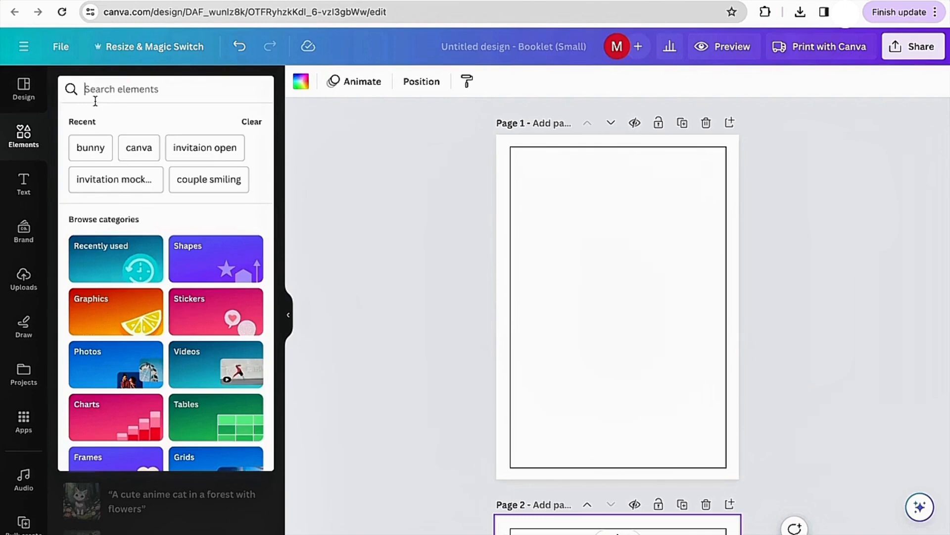
text(bunny)
key(Return)
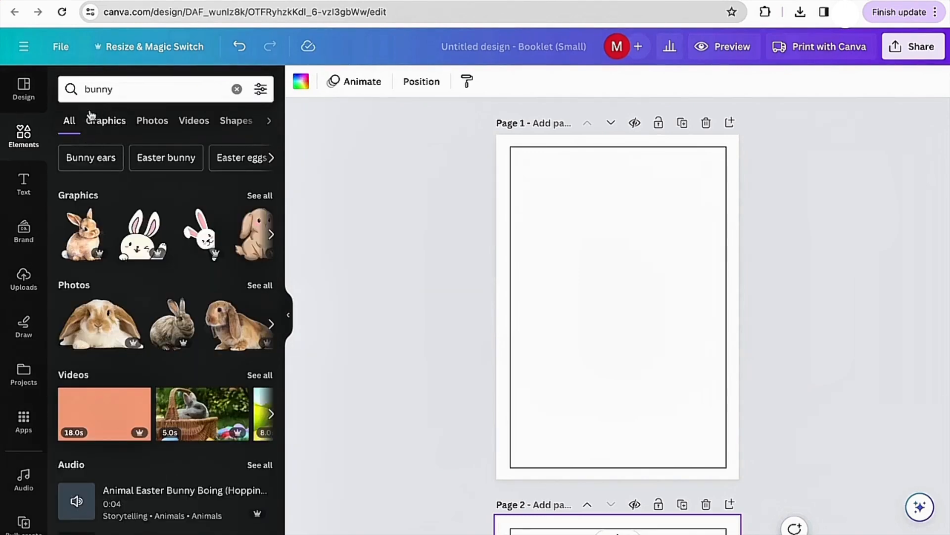
click(106, 120)
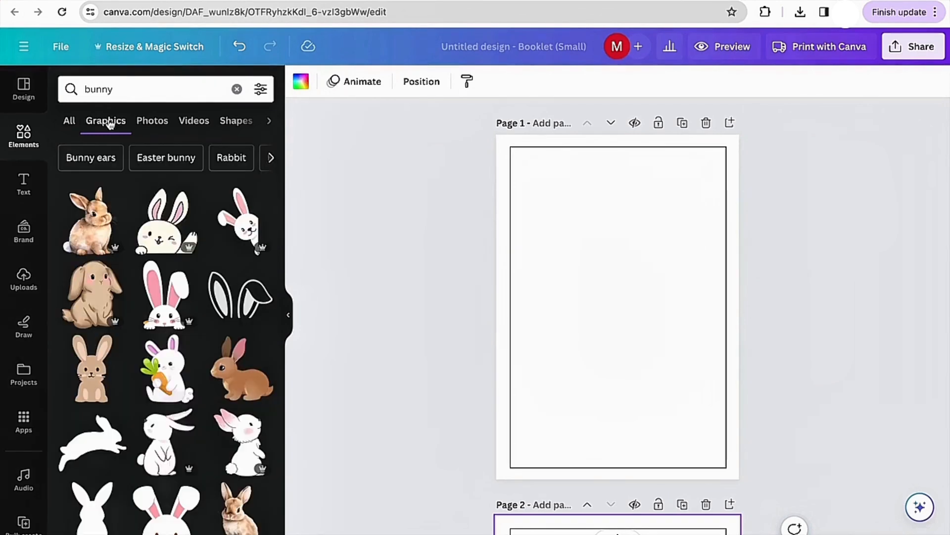
scroll(162, 273, down, 2)
scroll(162, 272, down, 5)
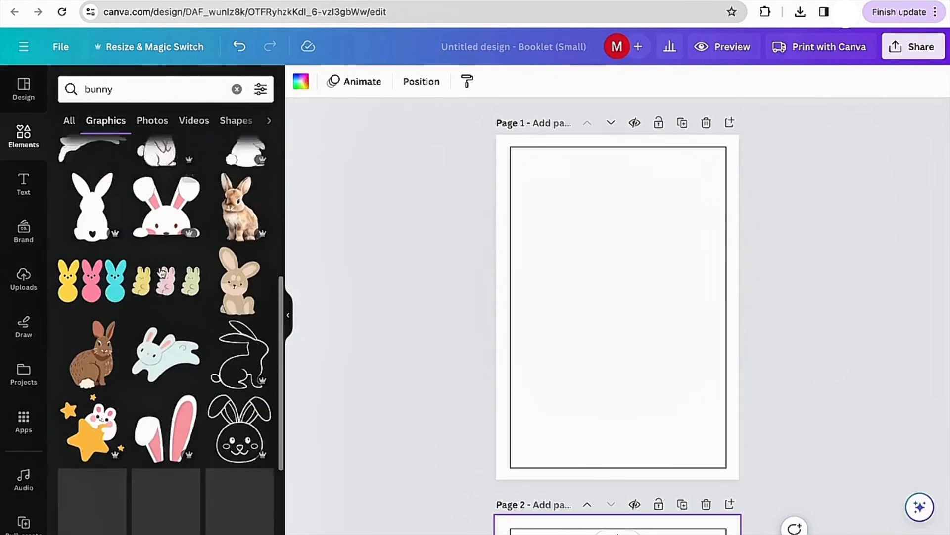
scroll(102, 371, down, 2)
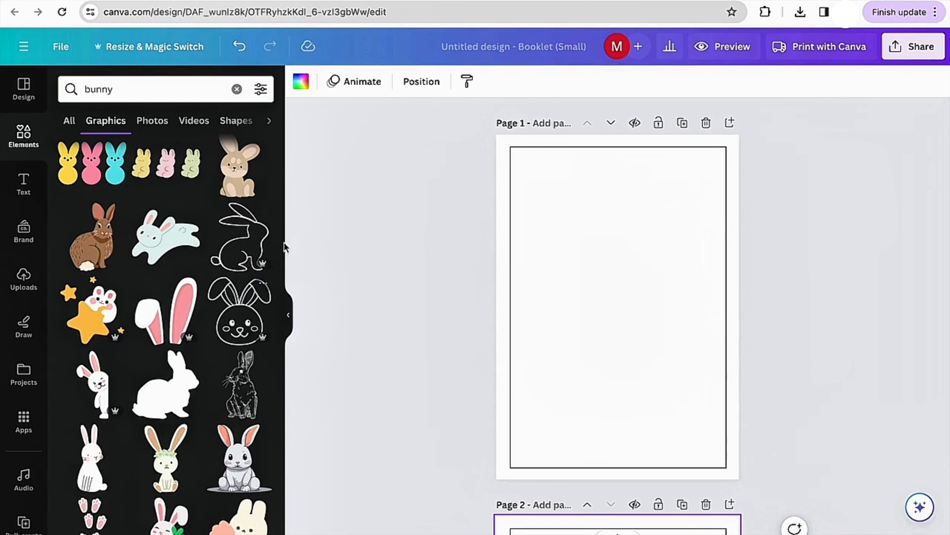
scroll(239, 321, down, 1)
scroll(239, 322, down, 4)
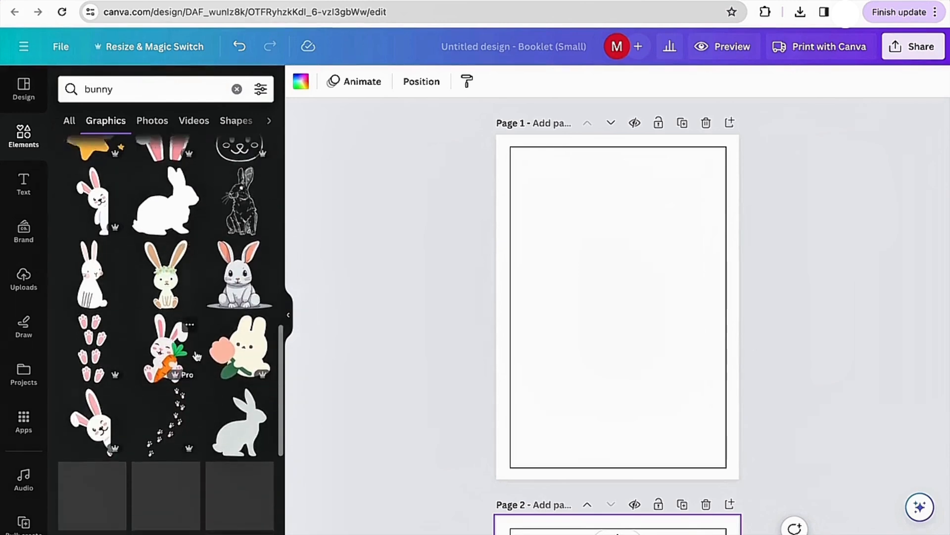
scroll(247, 324, up, 4)
click(245, 228)
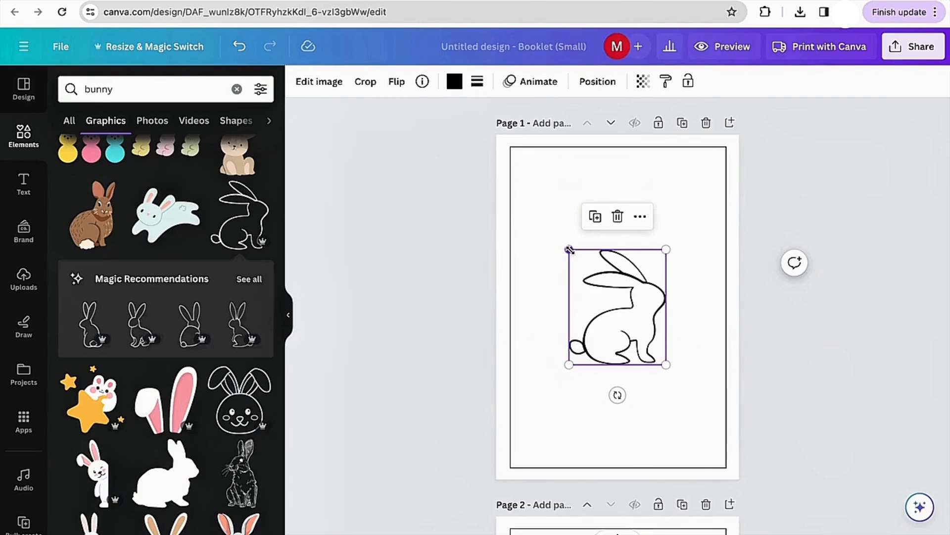
- Enlarge the bunny outline and center it inside the bordered frame
drag(569, 249, 515, 186)
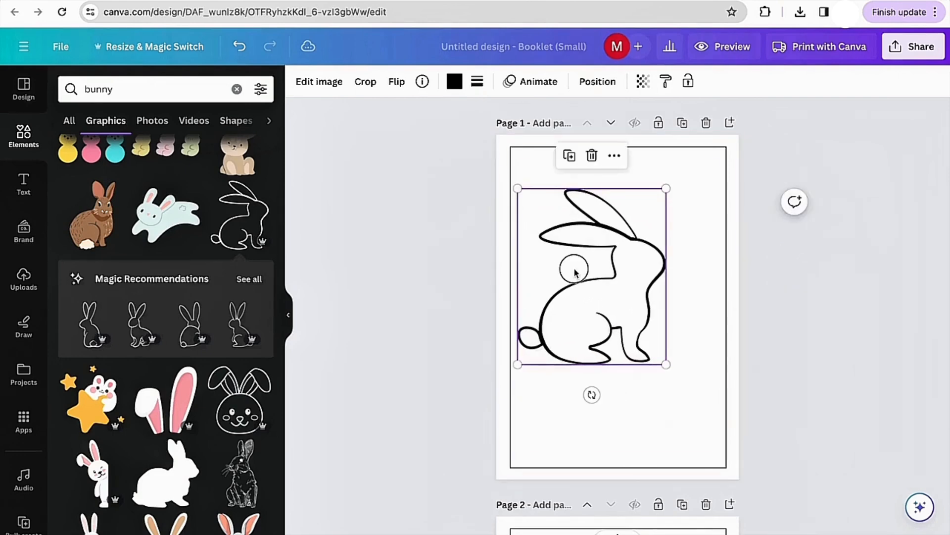
drag(568, 267, 605, 348)
drag(554, 271, 528, 242)
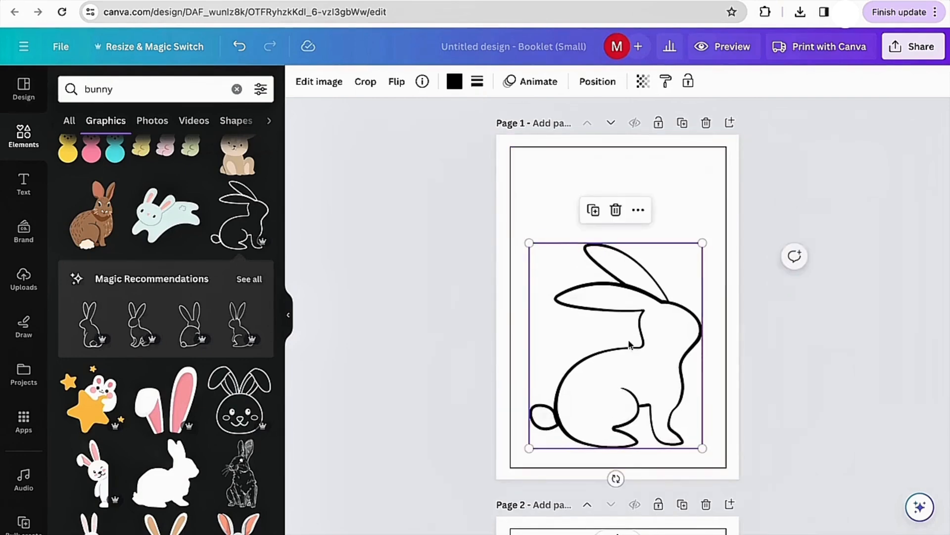
drag(629, 347, 632, 334)
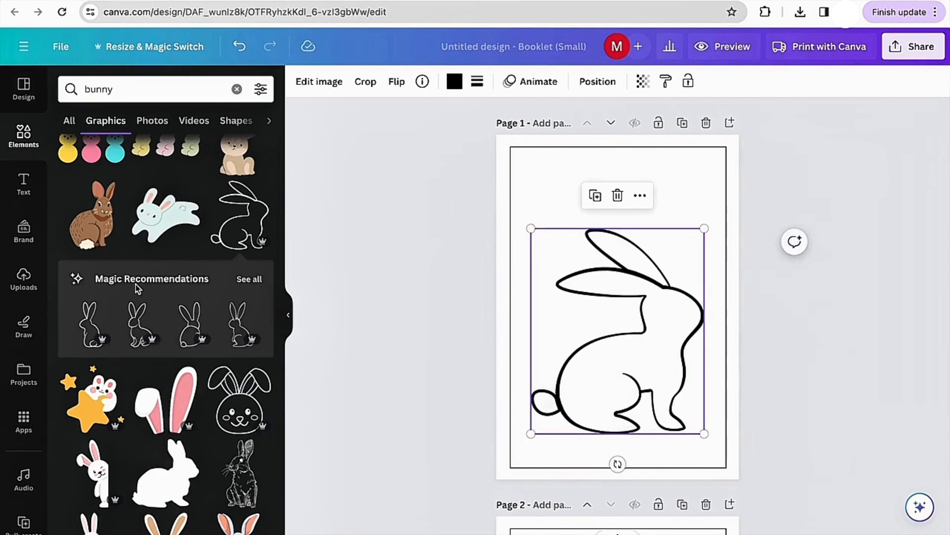
- Browse the magic recommendations for similar bunny outline graphics
click(249, 279)
scroll(163, 326, down, 5)
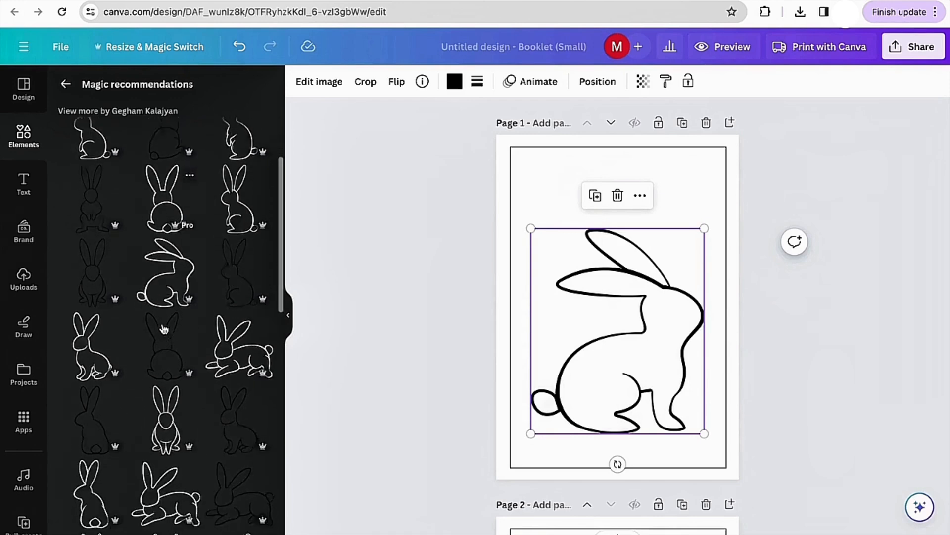
scroll(164, 329, down, 5)
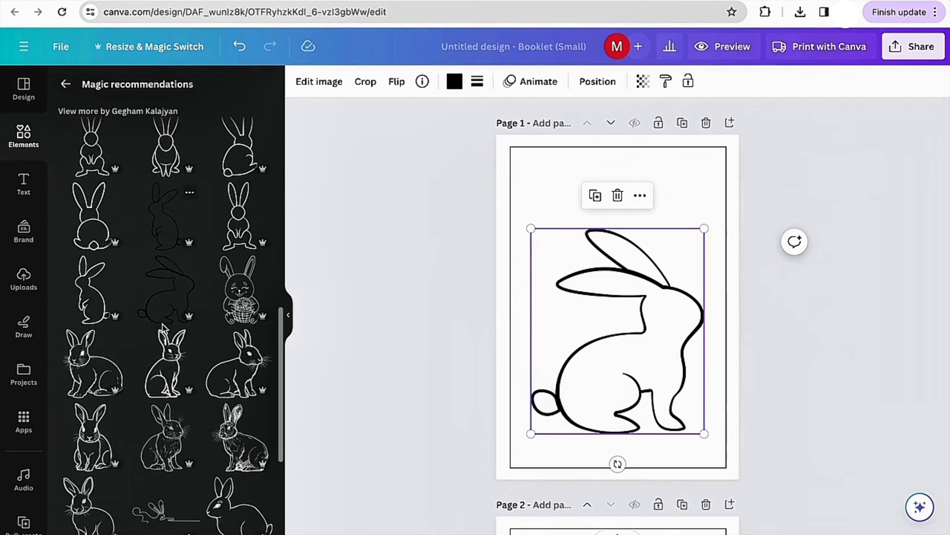
- Delete the bunny outline and add a detailed sitting bunny from the magic recommendations to the page
key(Delete)
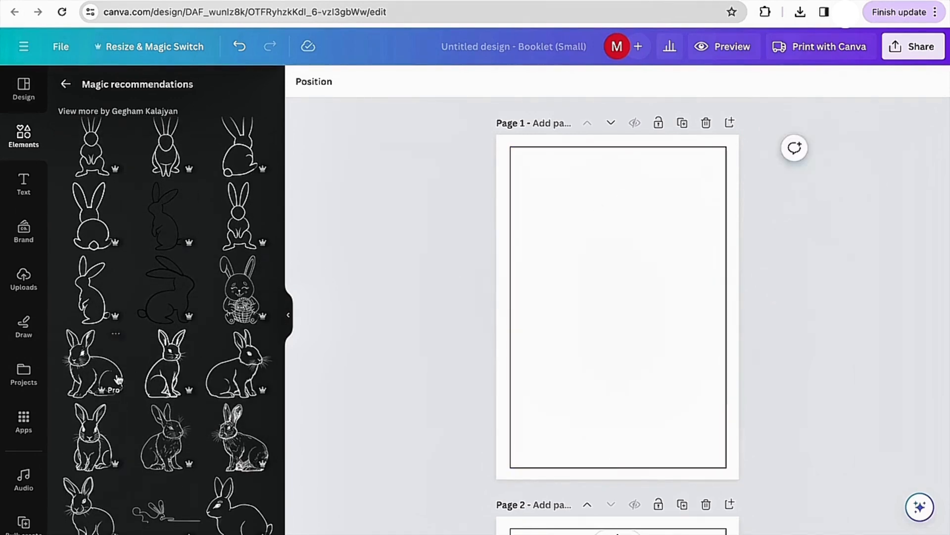
scroll(116, 383, down, 1)
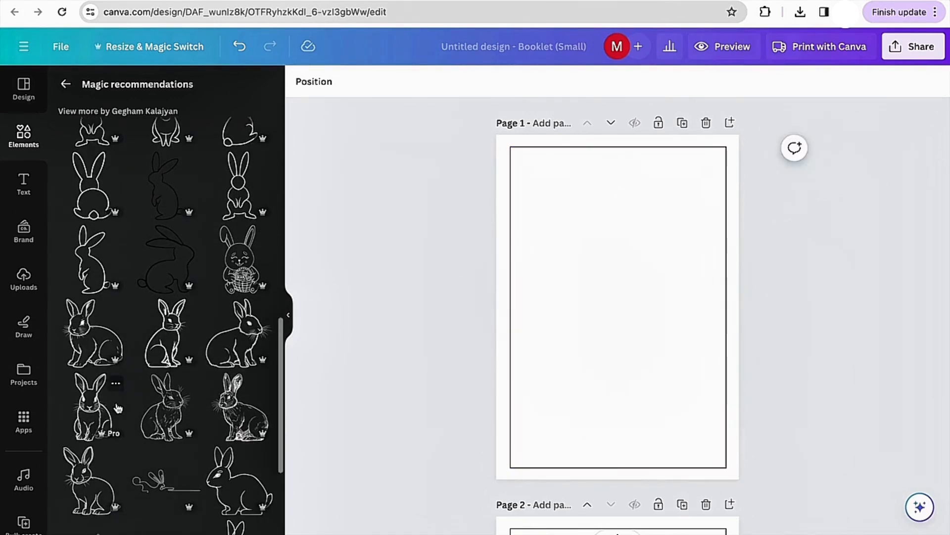
click(94, 331)
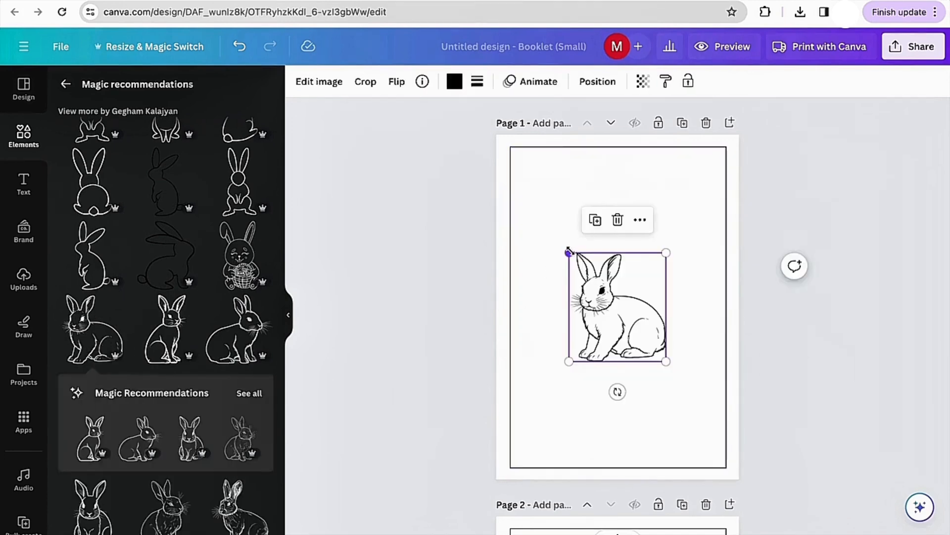
- Enlarge the sitting bunny and position it in the lower part of the bordered frame
drag(569, 252, 510, 186)
drag(616, 307, 645, 366)
drag(540, 250, 516, 224)
mouse_move(578, 297)
mouse_down()
mouse_move(596, 313)
mouse_move(589, 311)
mouse_up()
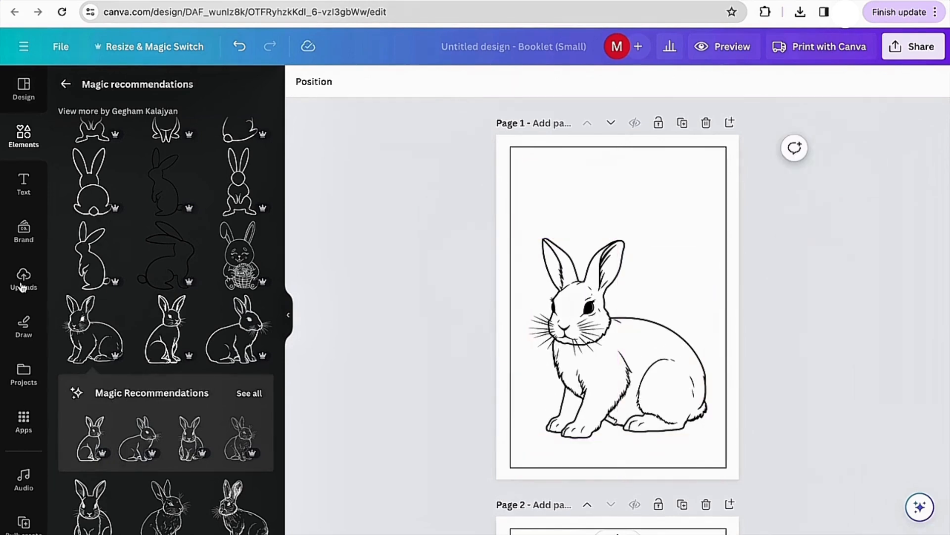
- Add a Title text box, move it above the bunny, and replace its text with bunny
click(25, 185)
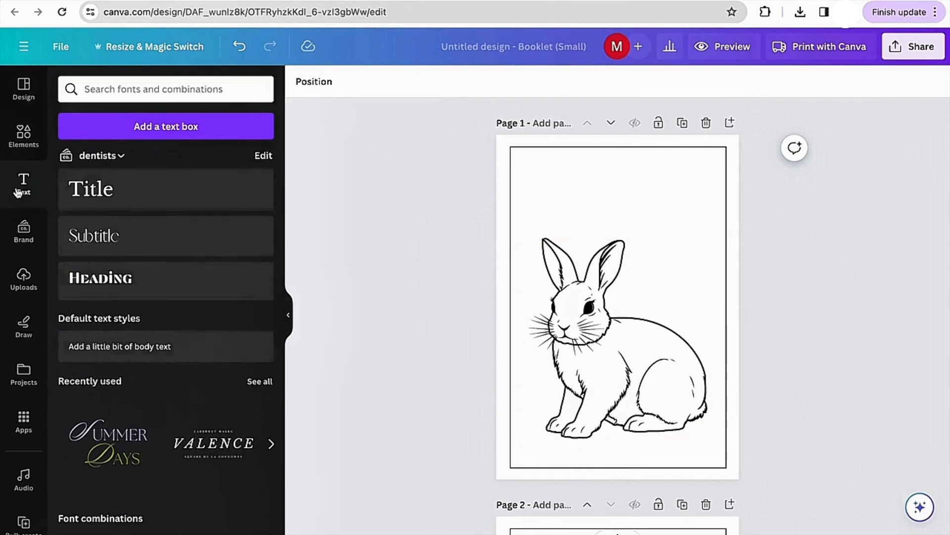
click(116, 201)
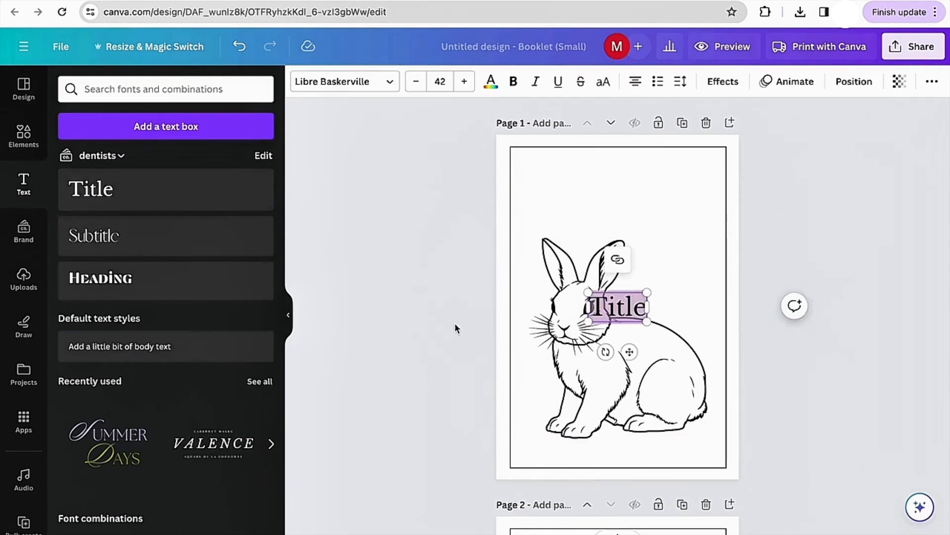
drag(630, 351, 601, 244)
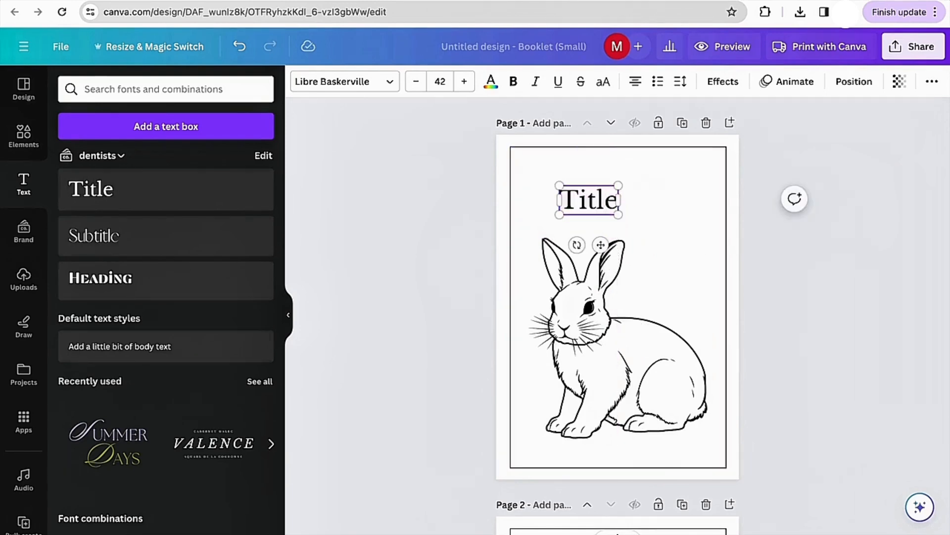
key(BackSpace)
key(BackSpace)
key(BackSpace)
key(BackSpace)
key(BackSpace)
text(bunny)
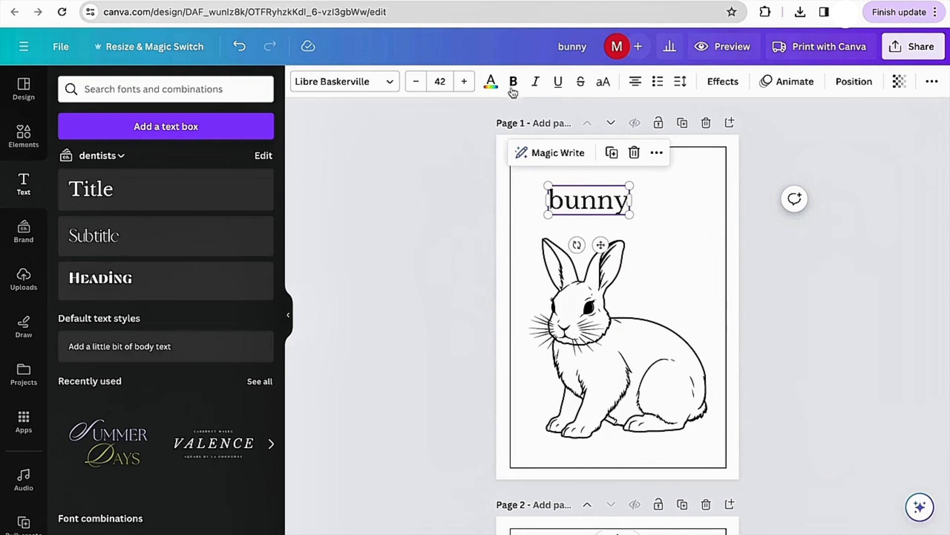
- Switch the title to uppercase and widen it across the top of the frame
click(514, 82)
click(514, 83)
click(603, 83)
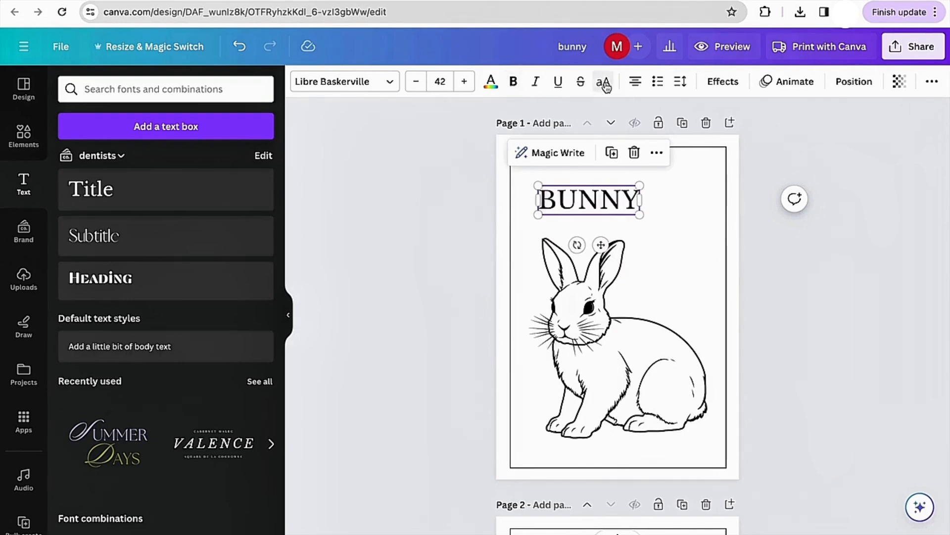
drag(640, 185, 704, 168)
click(464, 280)
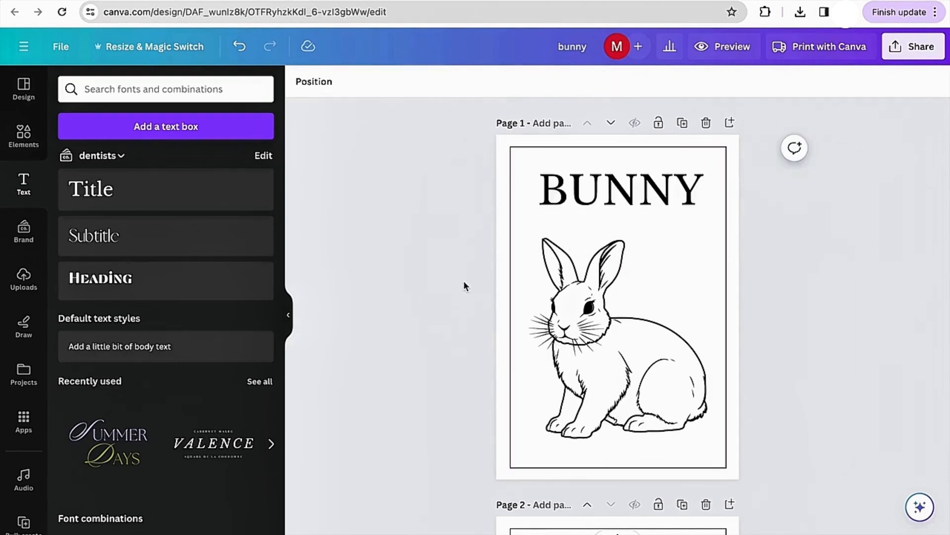
- Change the title's font to More Sugar
click(577, 200)
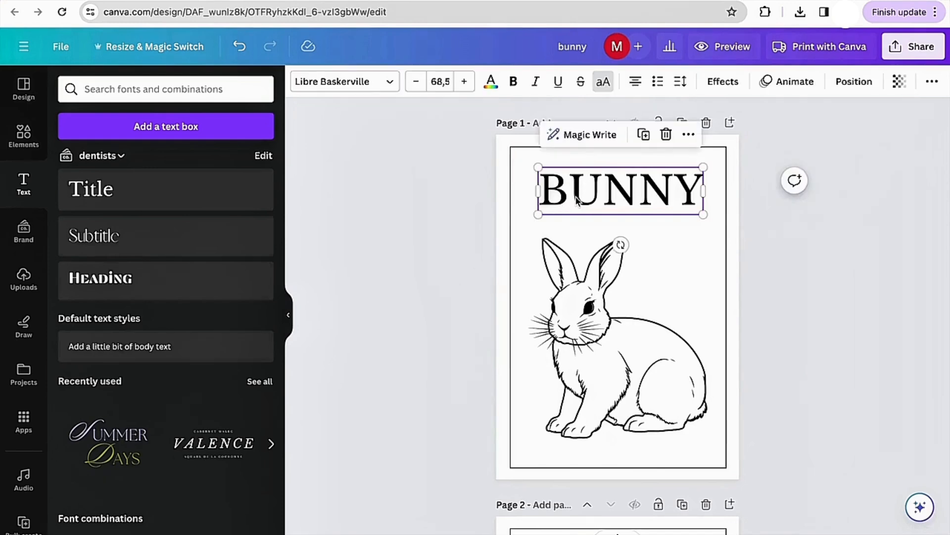
click(389, 82)
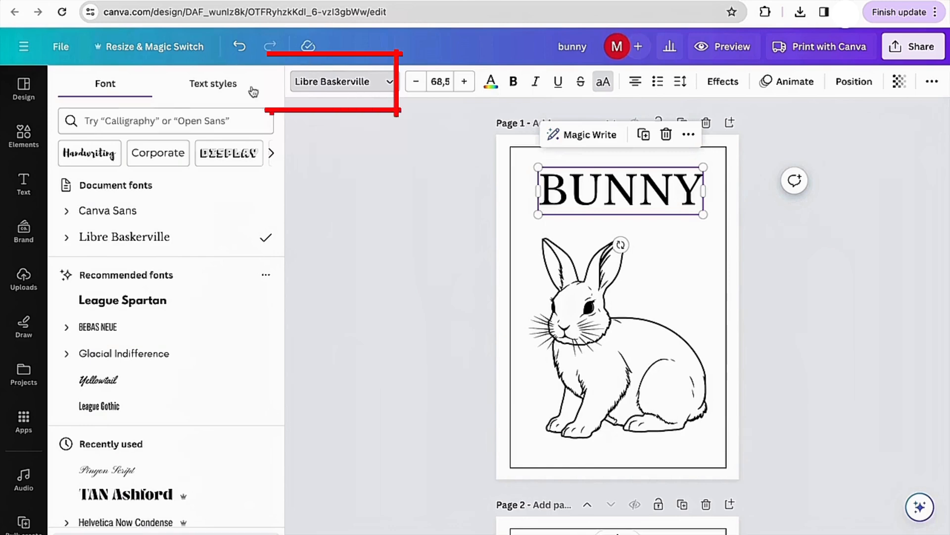
click(271, 153)
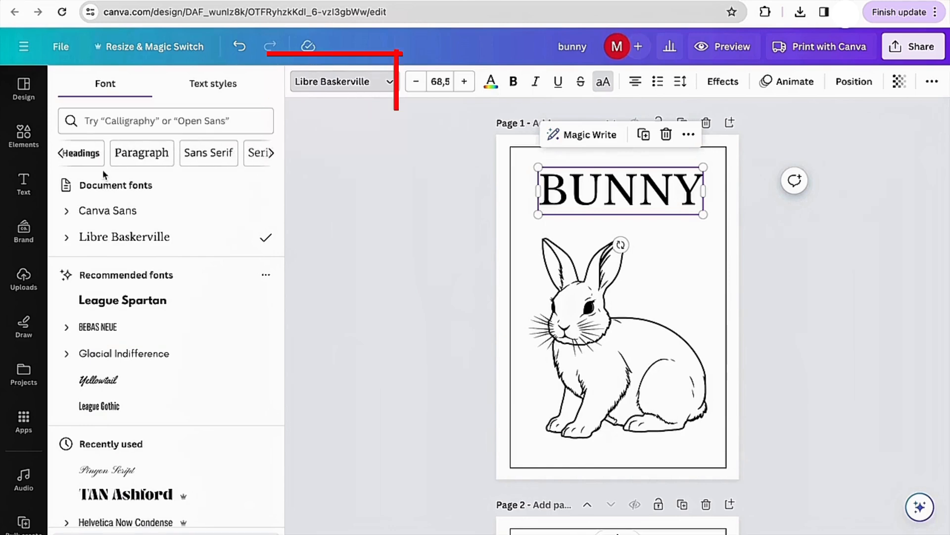
click(62, 152)
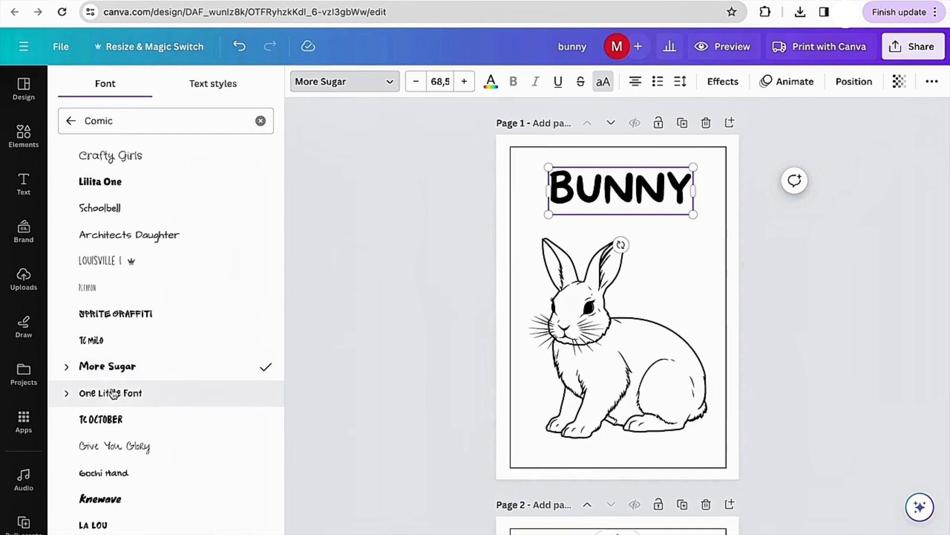
click(361, 306)
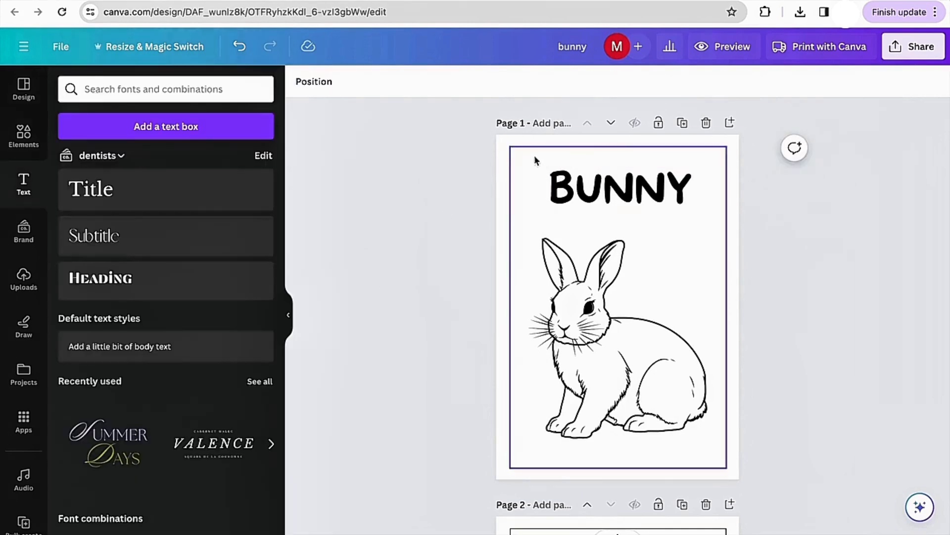
- Enlarge the title to about 80.5 font size and reposition it at the top of the frame
click(552, 175)
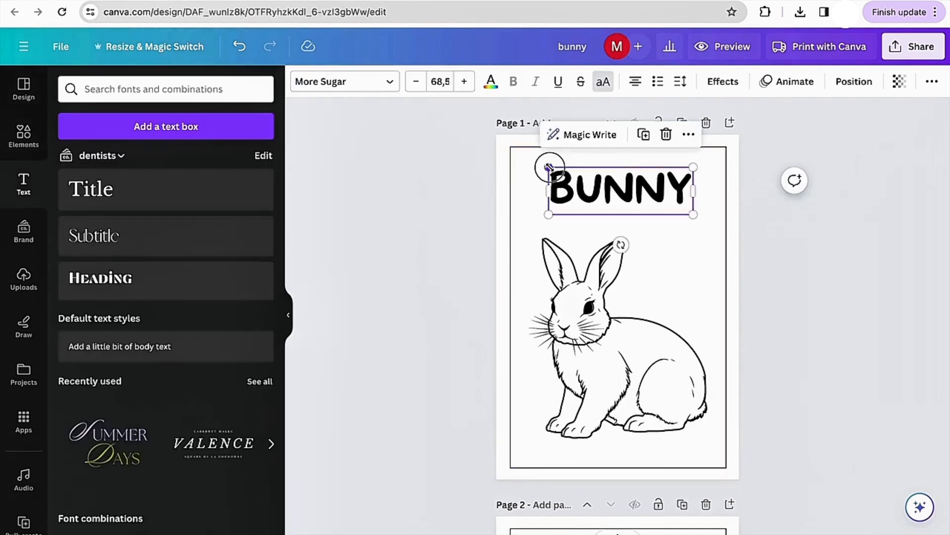
drag(548, 168, 521, 157)
drag(602, 183, 614, 189)
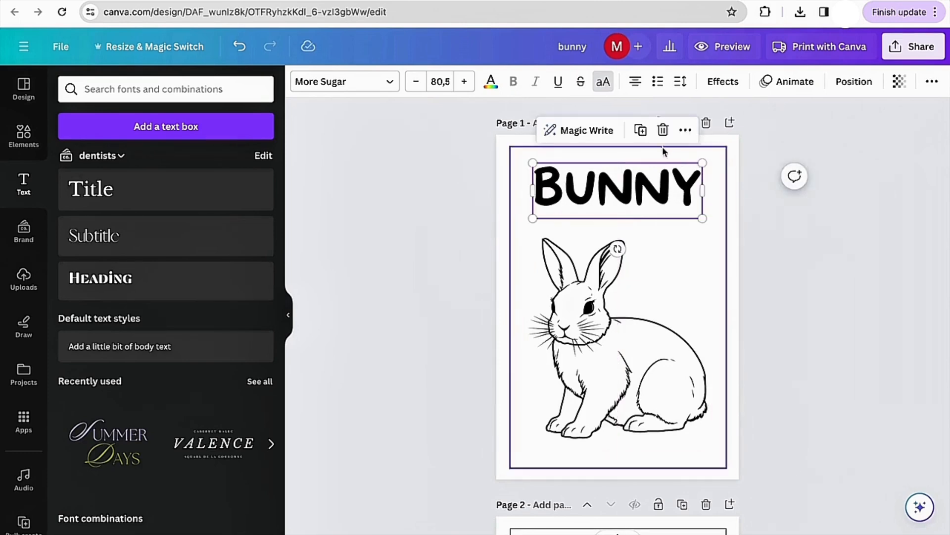
click(780, 204)
click(680, 205)
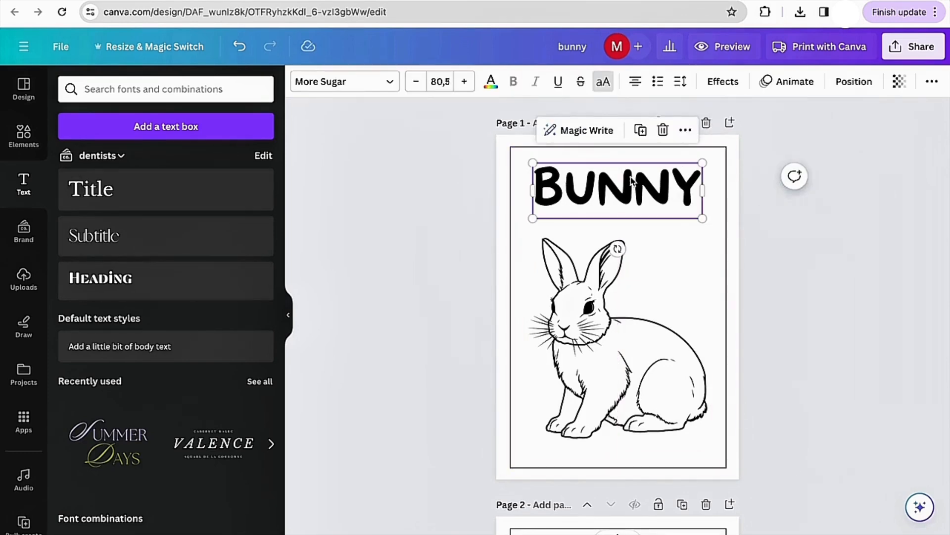
- Apply the Hollow text effect to the title so its letters become outlines
click(720, 85)
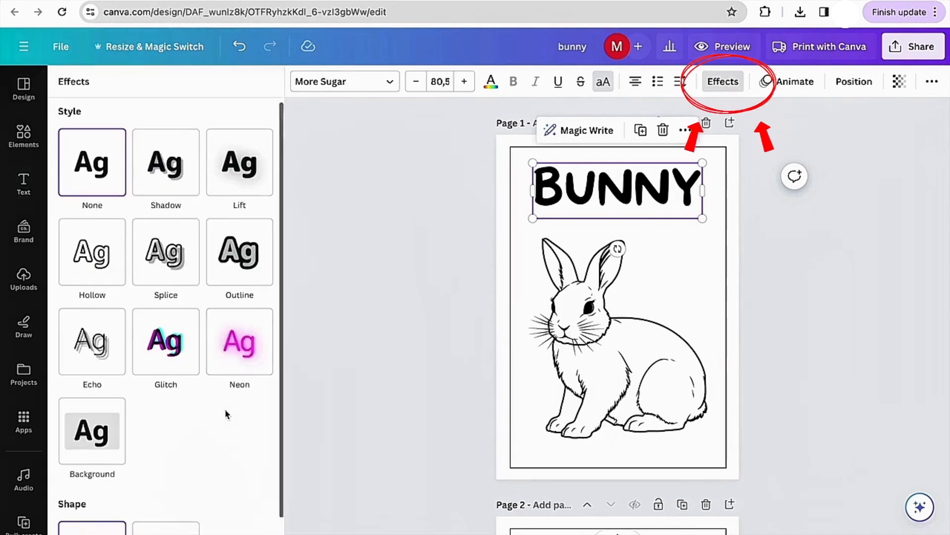
scroll(227, 415, down, 2)
scroll(227, 415, up, 3)
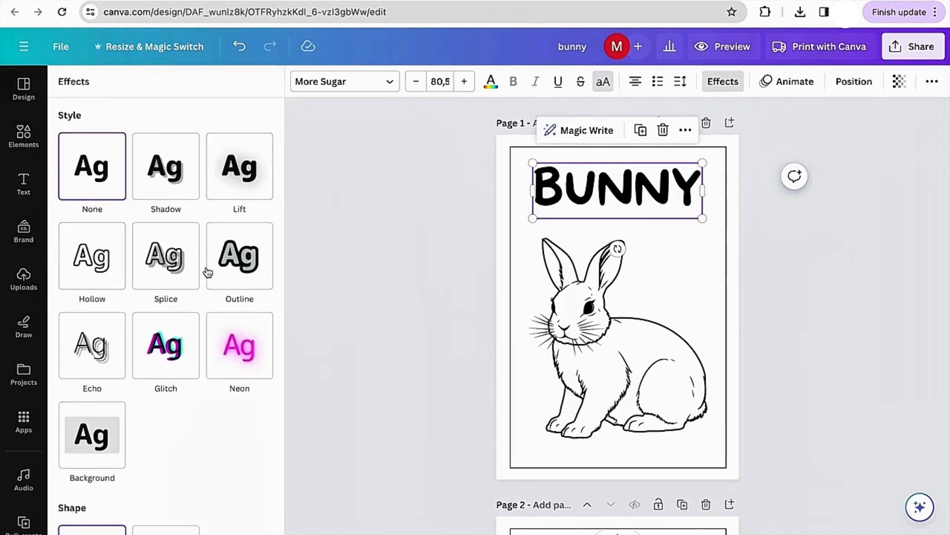
click(111, 280)
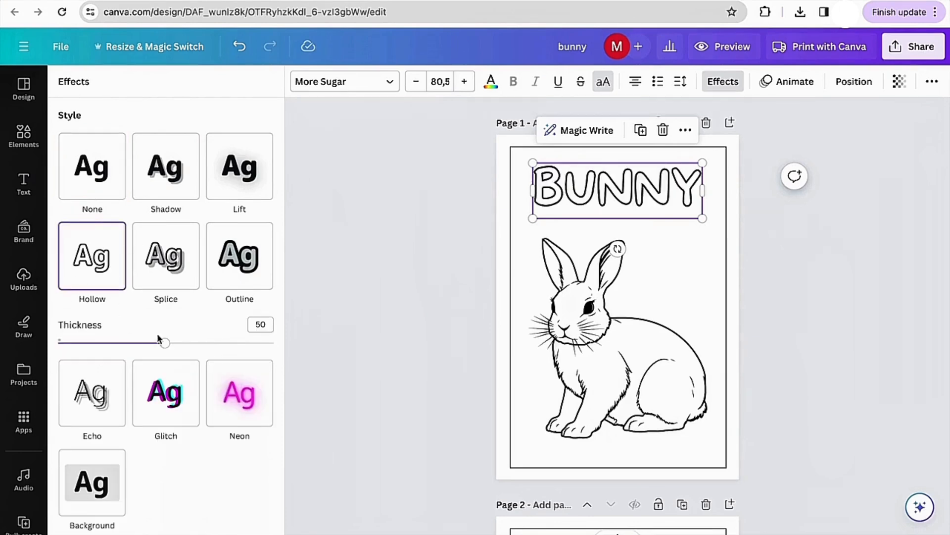
mouse_move(192, 345)
mouse_down()
mouse_move(267, 343)
mouse_move(195, 343)
mouse_up()
click(784, 230)
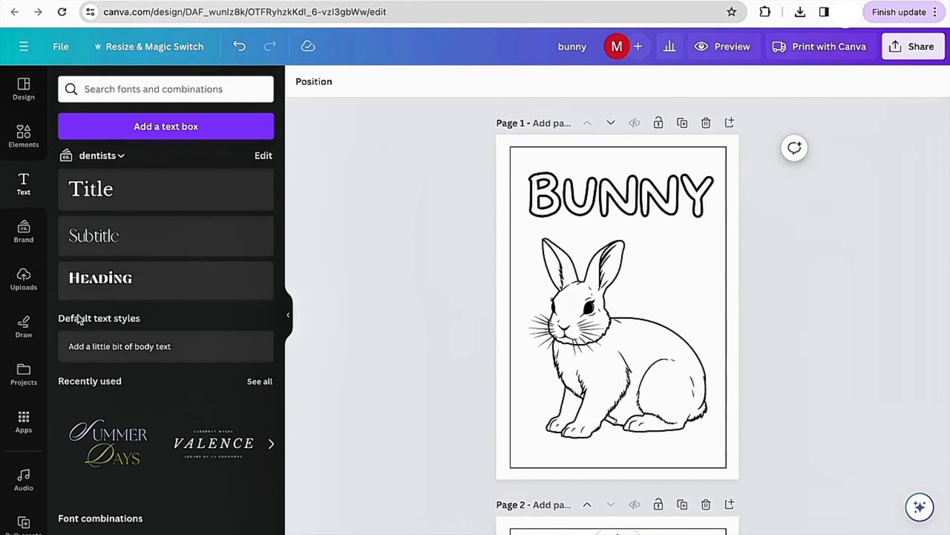
- Search the apps for Magic Media and open it
click(24, 421)
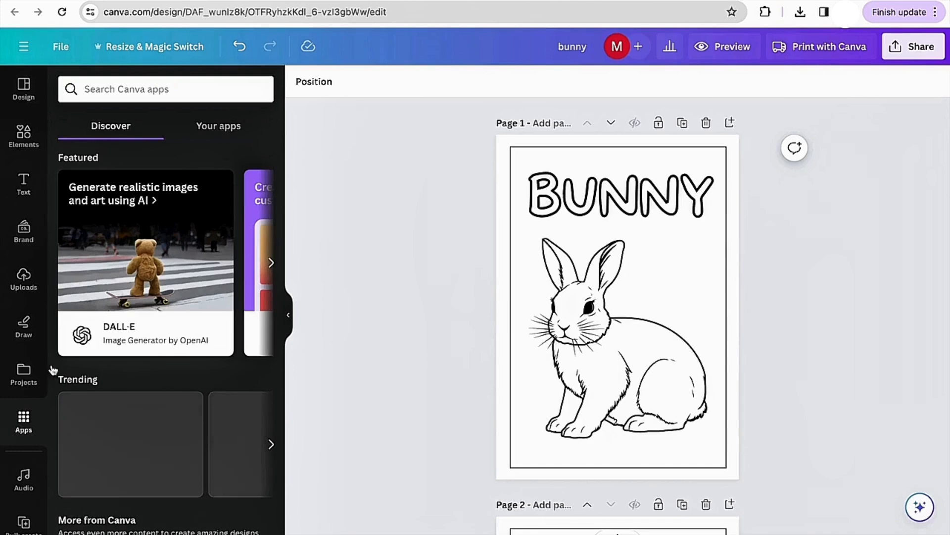
click(139, 90)
text(MAG)
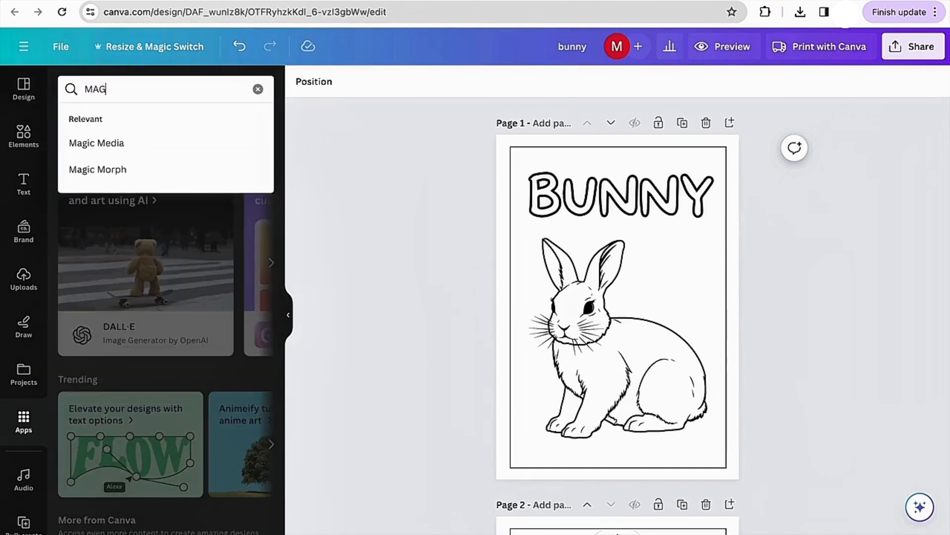
click(139, 141)
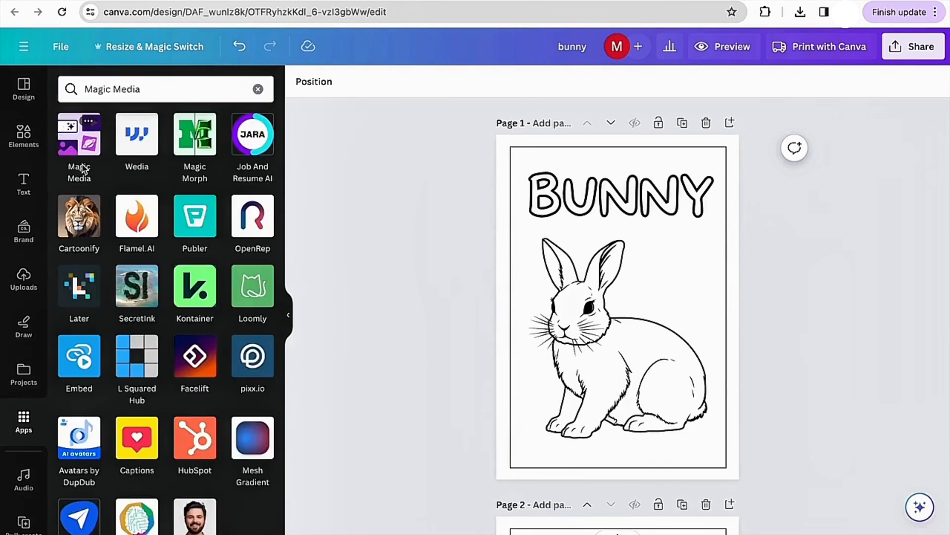
click(79, 139)
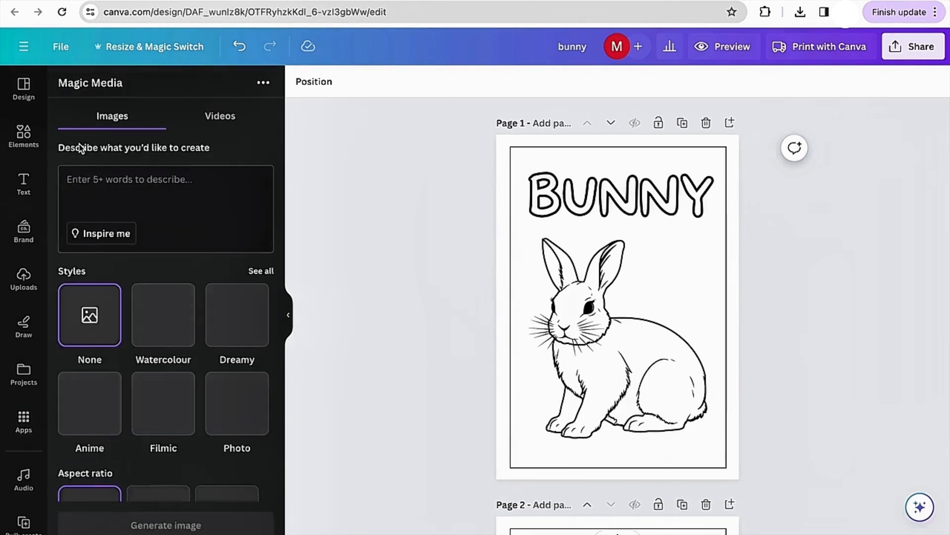
- Enter the prompt "create a bunny in balck and white format for coloring book for kids" and choose the Portrait aspect ratio
click(153, 174)
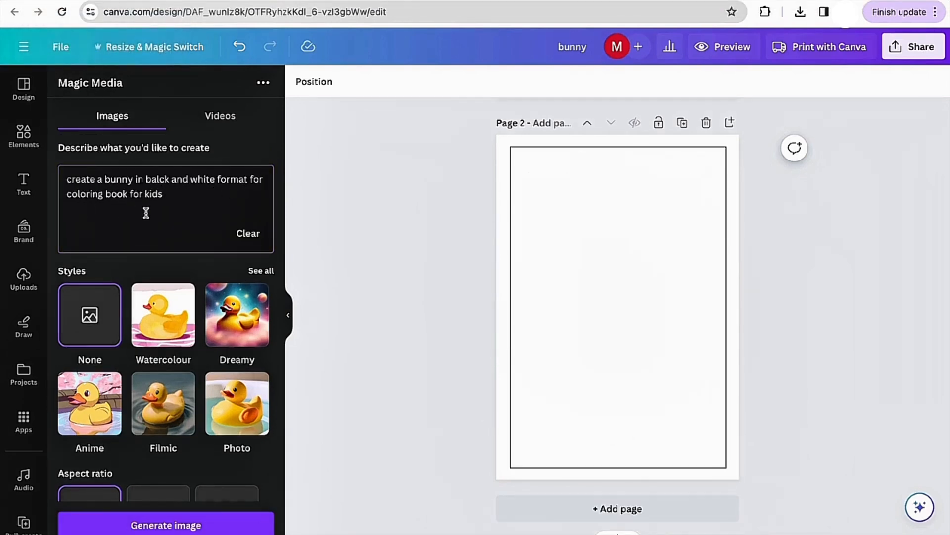
scroll(155, 208, down, 2)
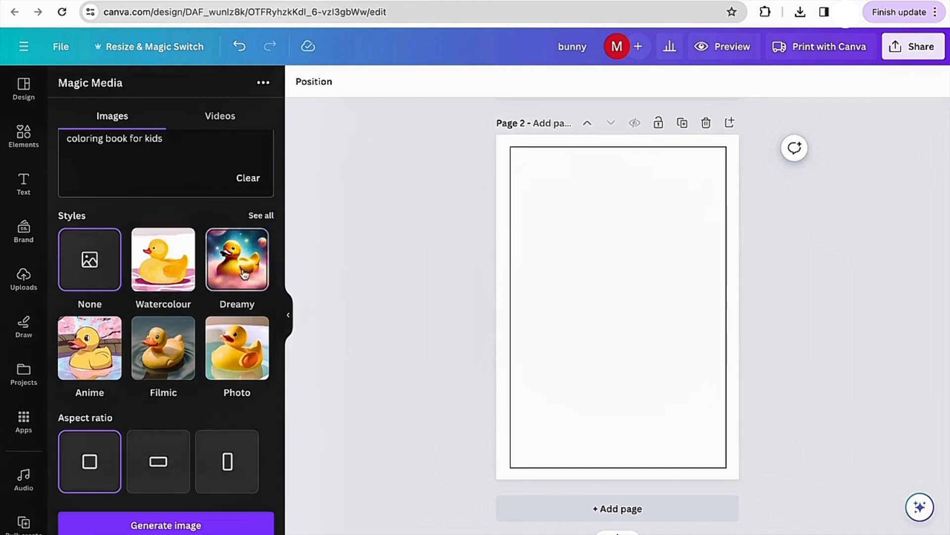
scroll(163, 347, down, 1)
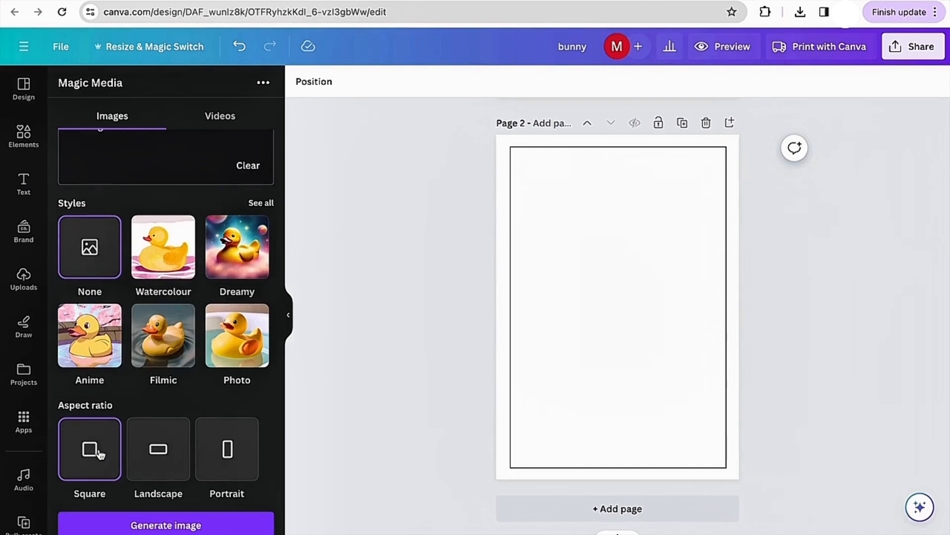
click(223, 462)
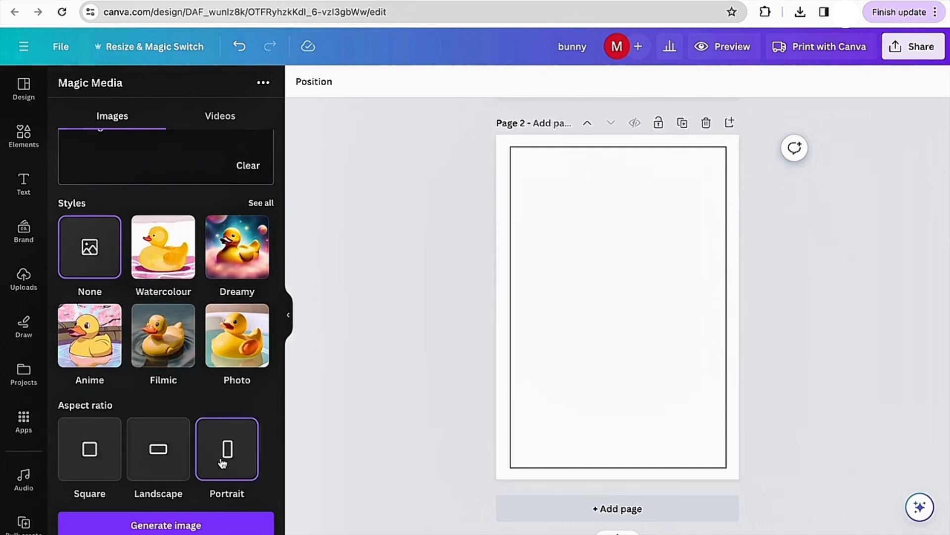
- Generate AI images from the bunny prompt
scroll(213, 436, up, 3)
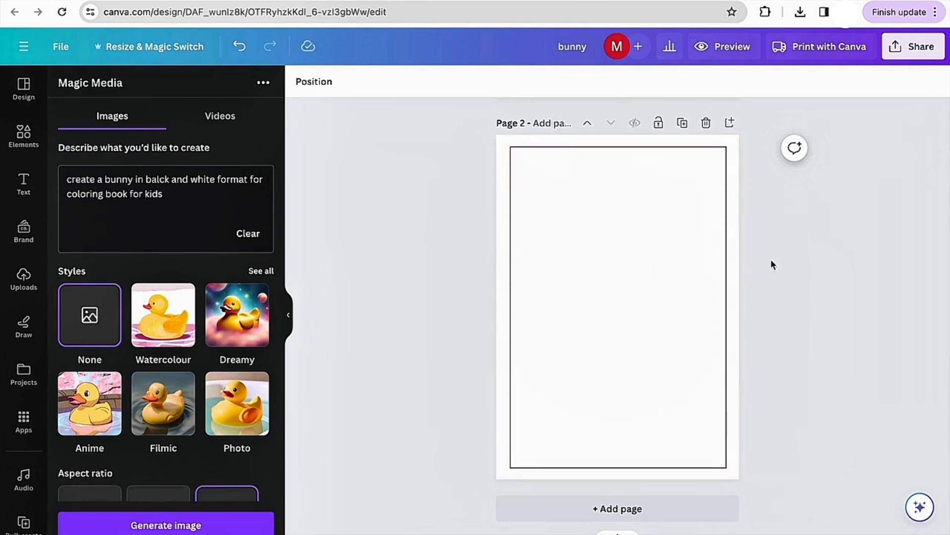
scroll(633, 225, up, 3)
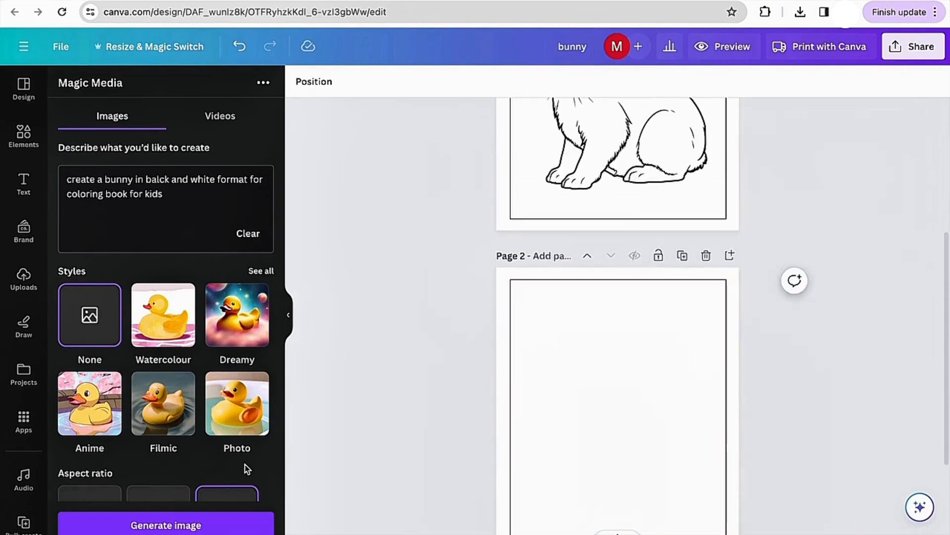
scroll(246, 468, down, 2)
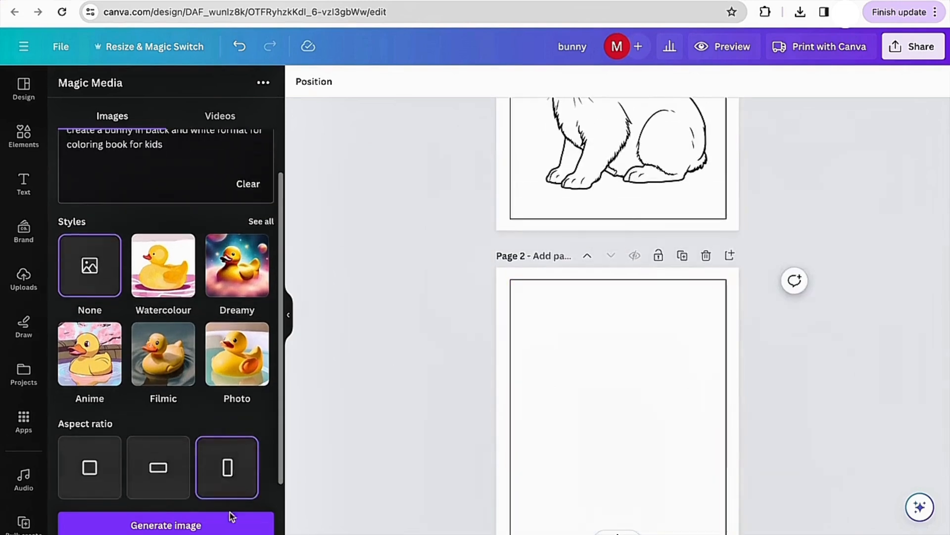
click(204, 528)
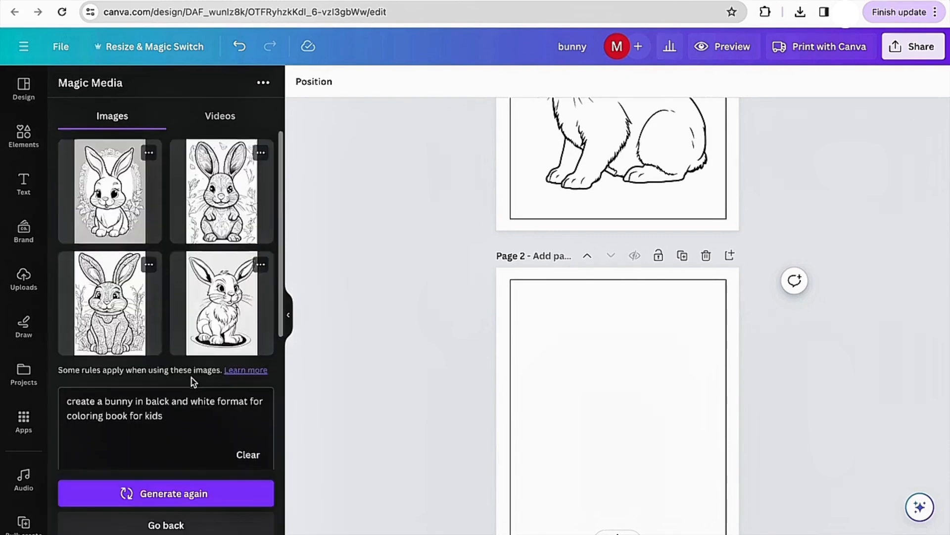
scroll(192, 381, down, 1)
scroll(192, 376, up, 1)
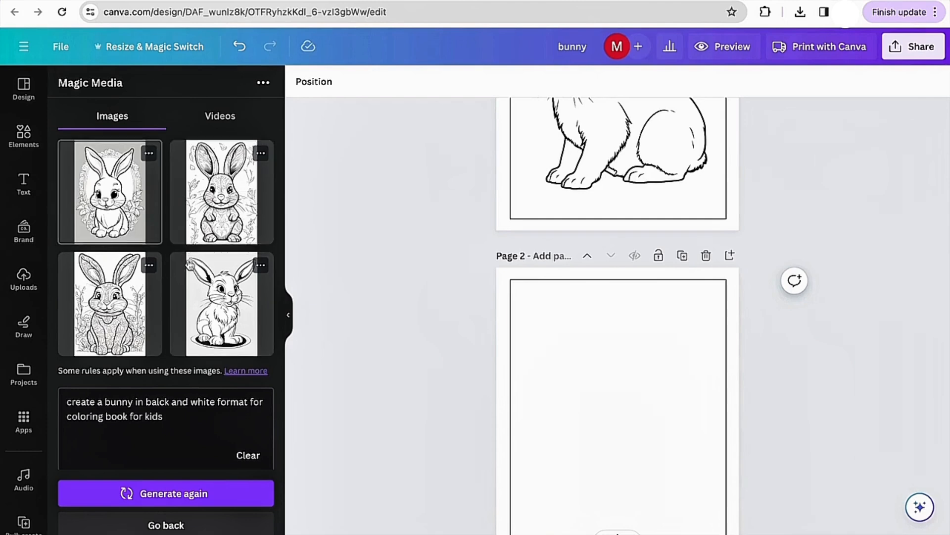
- Generate more variations like the first AI bunny image
click(150, 155)
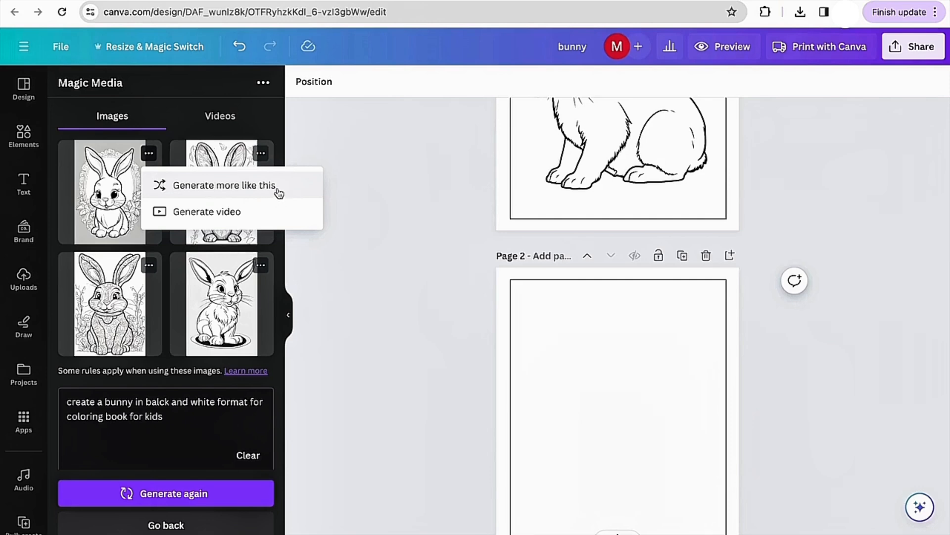
click(204, 187)
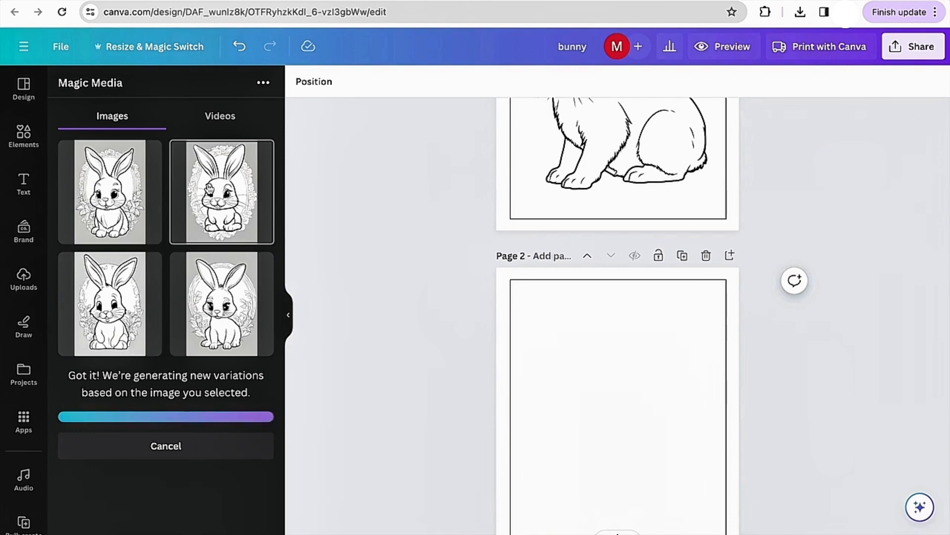
scroll(207, 279, down, 1)
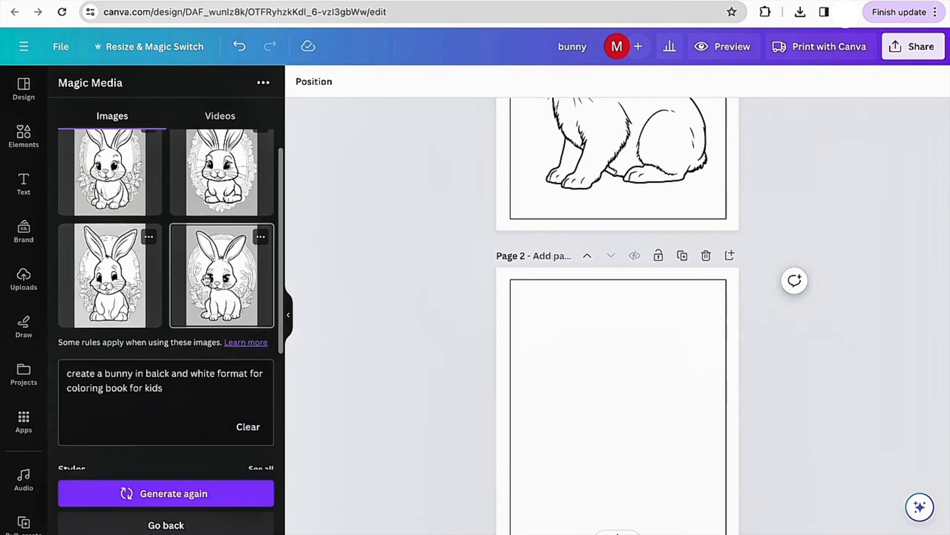
scroll(206, 279, up, 1)
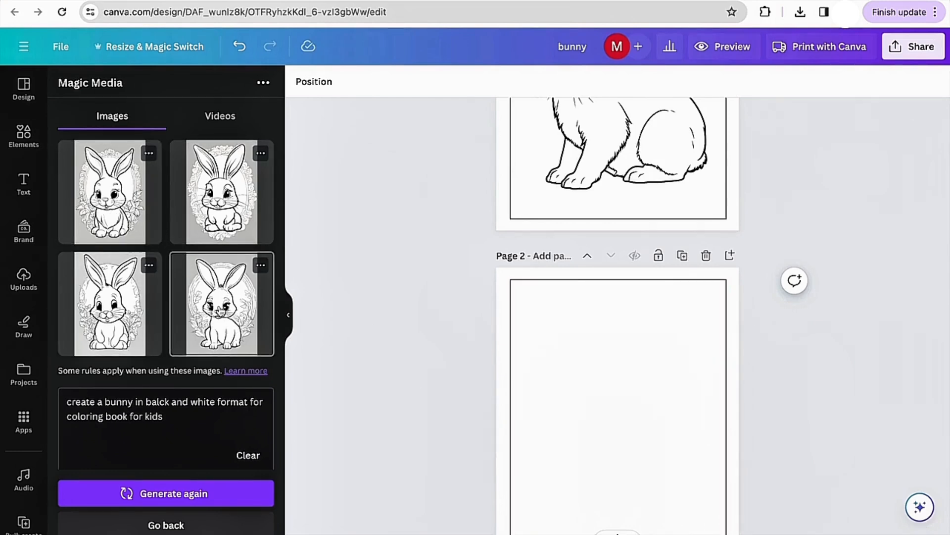
- Add the fourth bunny variation to page 2 and enlarge it to fill the bordered frame
click(220, 310)
scroll(460, 399, down, 3)
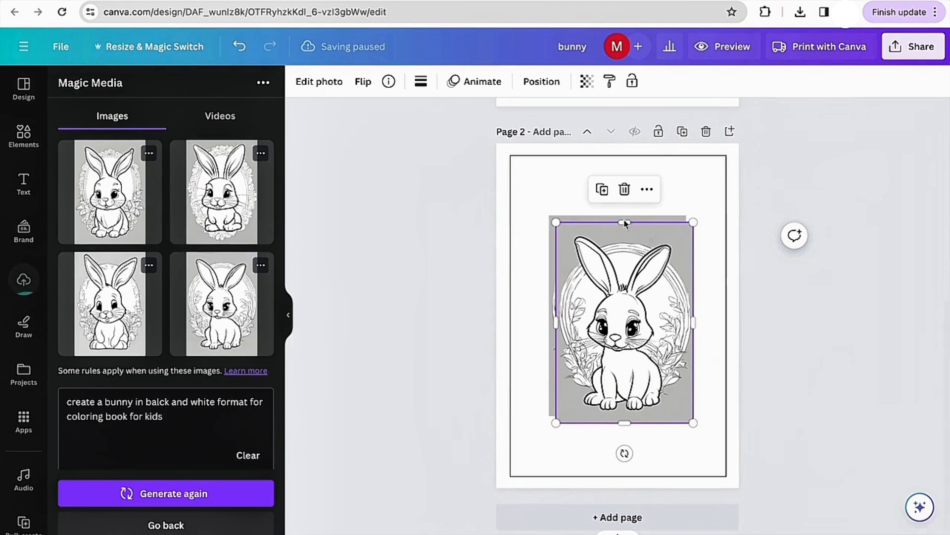
drag(617, 318, 571, 252)
drag(647, 355, 749, 456)
drag(672, 417, 672, 423)
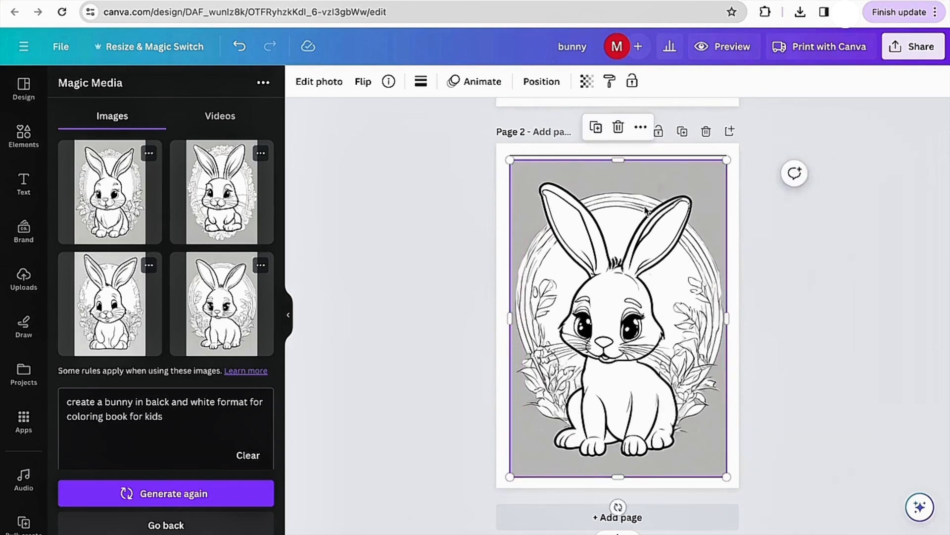
drag(625, 158, 621, 153)
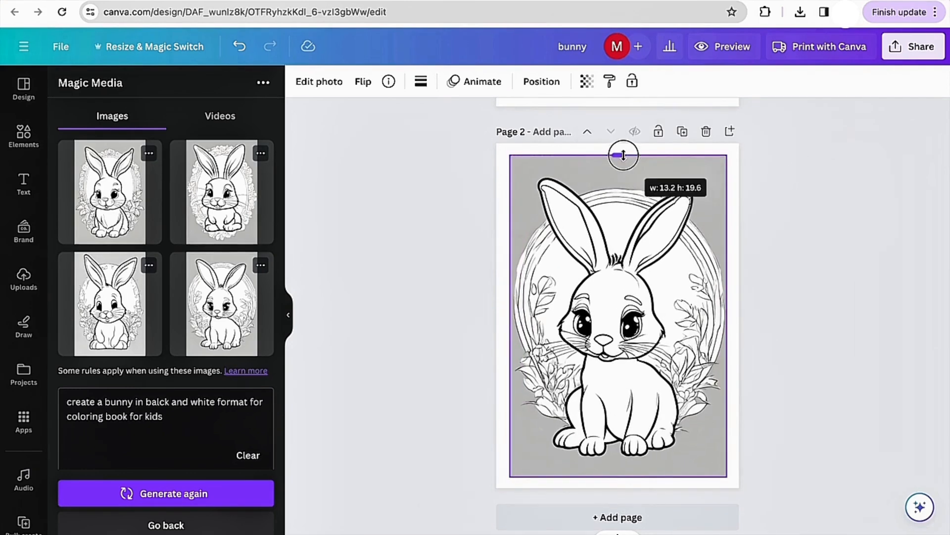
click(797, 258)
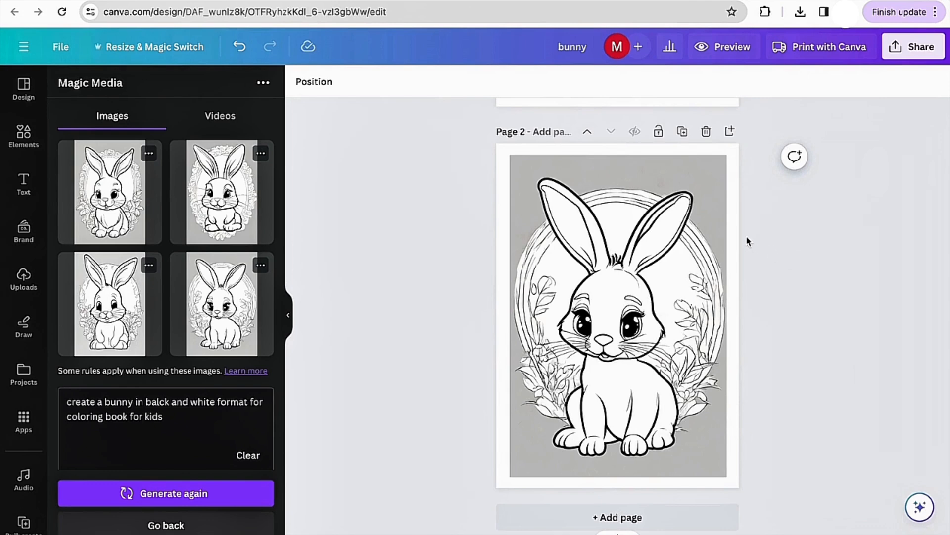
- Upload the __House 1.jpg file from the Home-Clipart folder on the Desktop
scroll(746, 241, up, 6)
scroll(747, 241, down, 6)
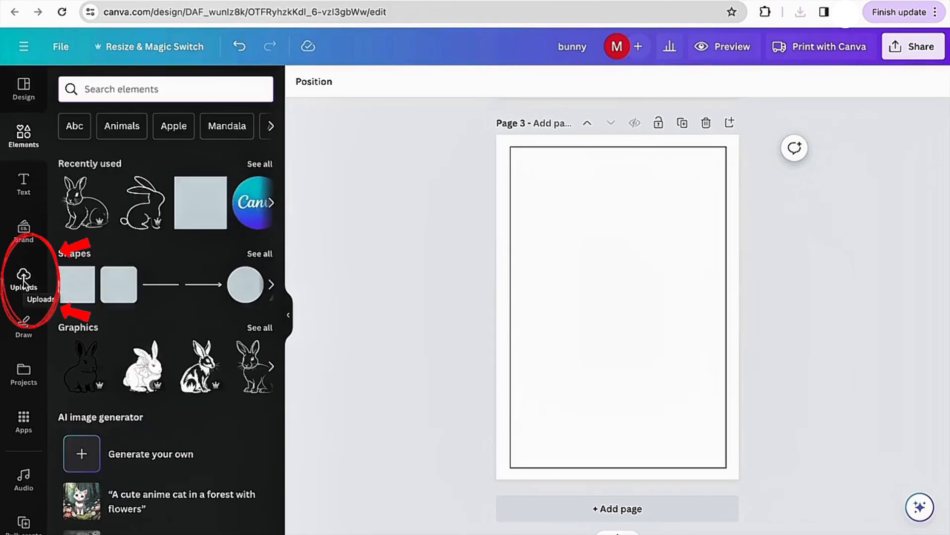
click(24, 277)
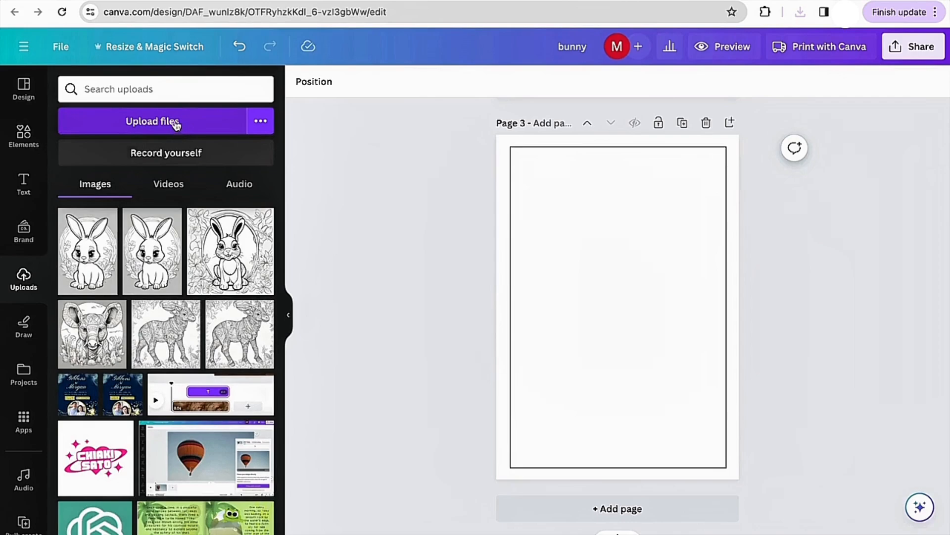
click(176, 123)
click(254, 205)
click(426, 201)
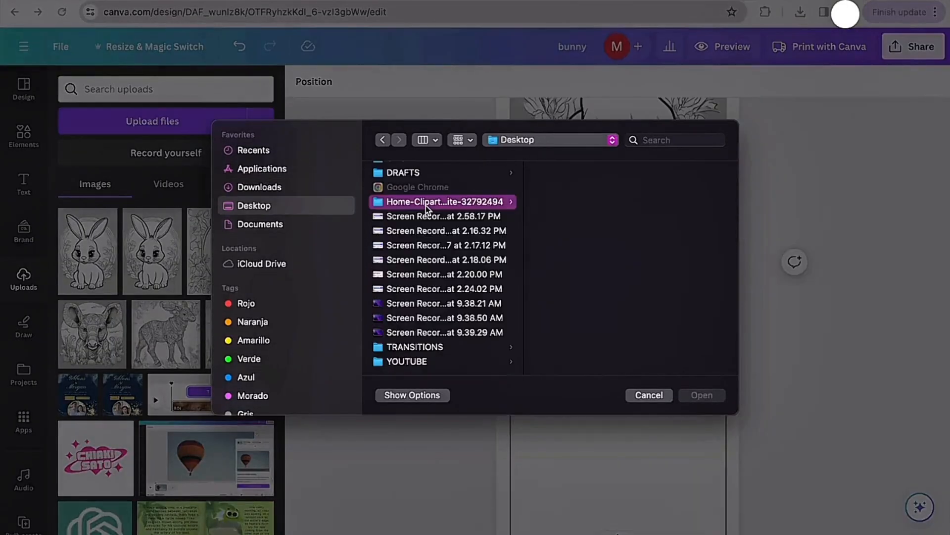
click(575, 203)
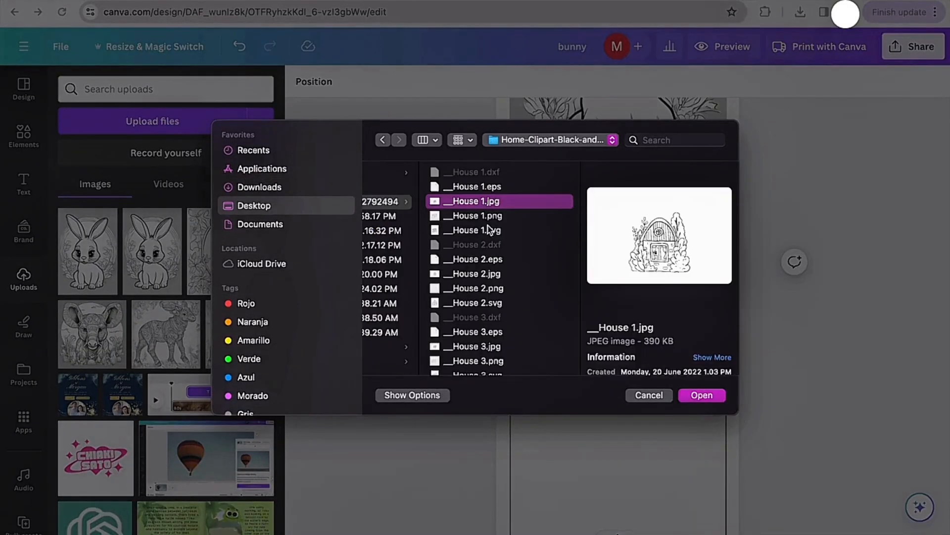
key(Down)
key(Down)
key(Down)
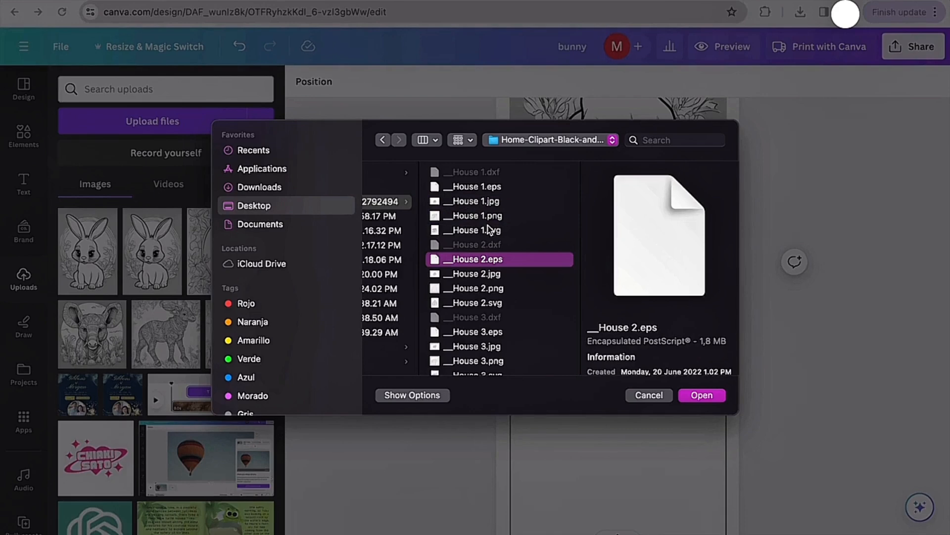
key(Up)
key(Up)
key(Up)
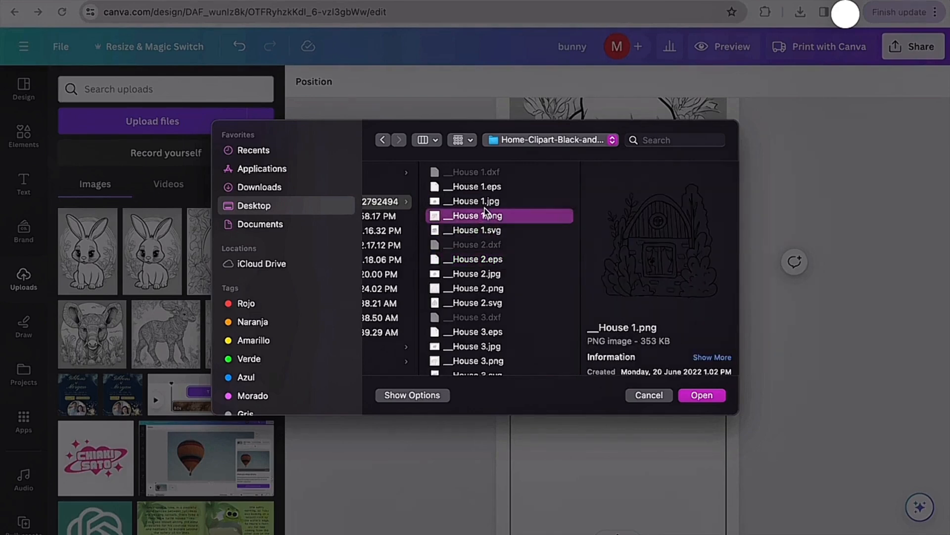
click(486, 202)
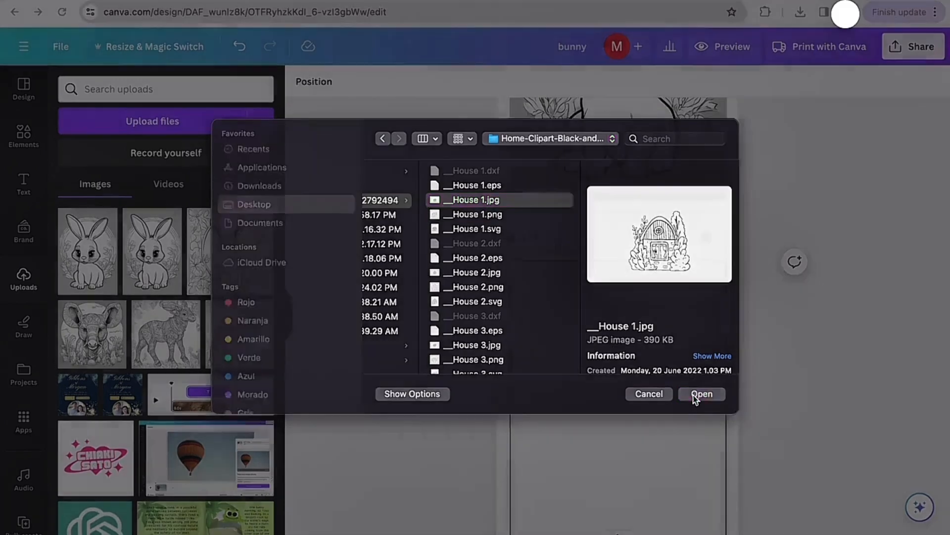
click(694, 396)
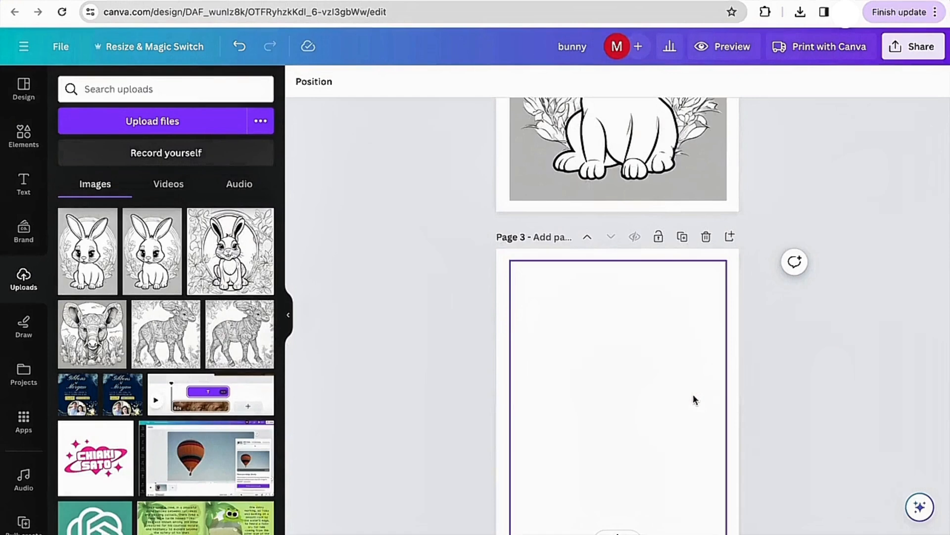
- Place the uploaded house image on page 3 and crop away the empty margins on both sides
click(123, 238)
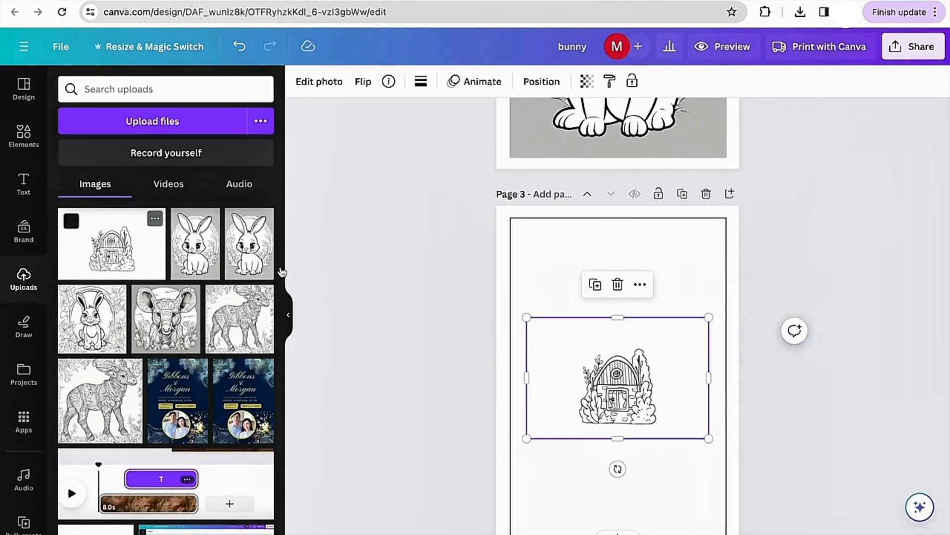
drag(124, 242, 134, 259)
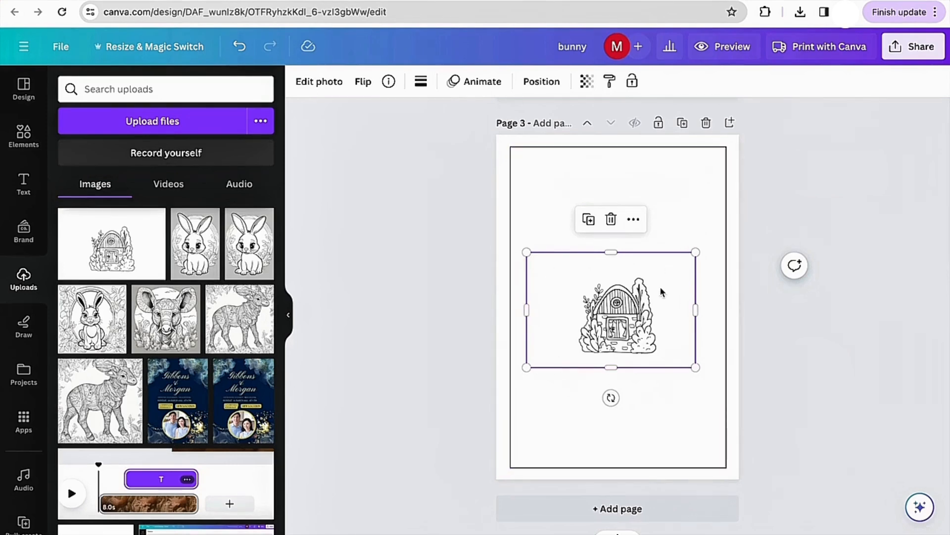
double_click(640, 283)
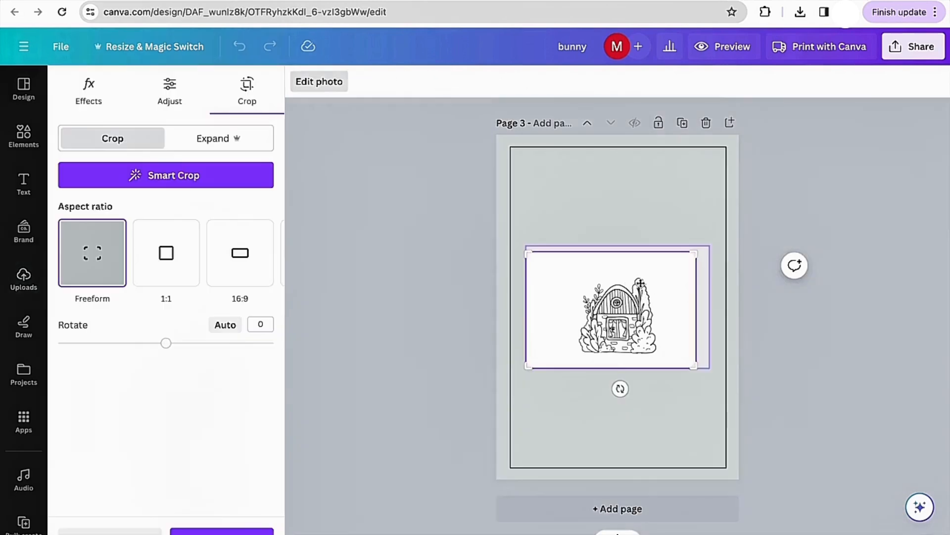
drag(689, 256, 666, 252)
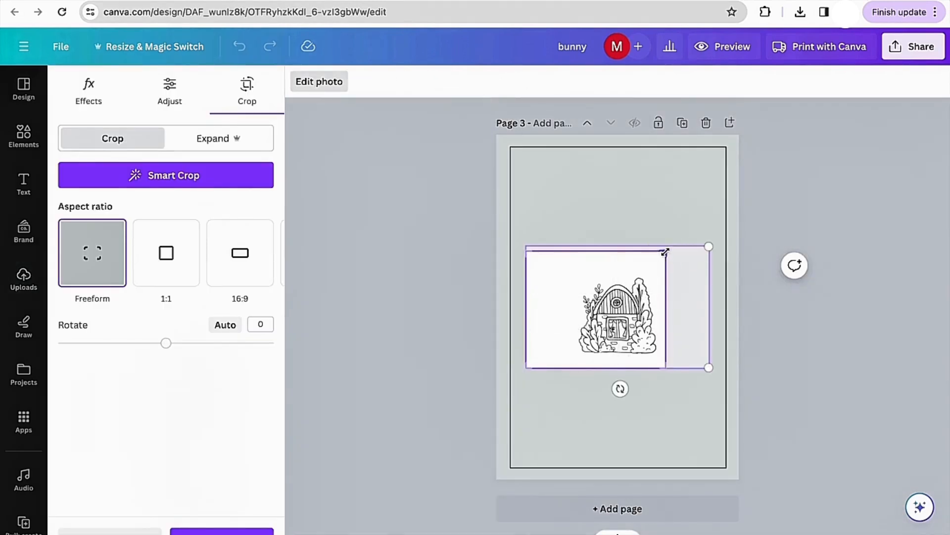
drag(533, 251, 573, 252)
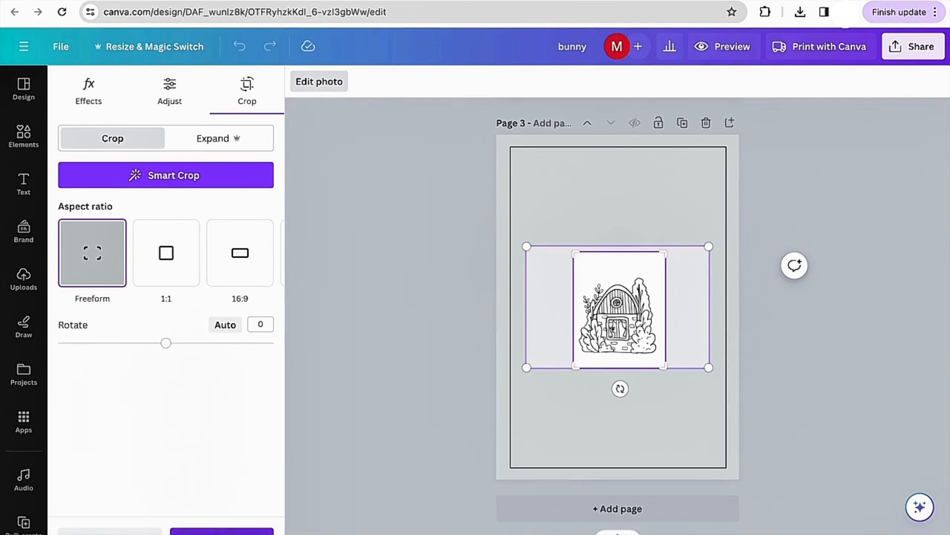
click(222, 532)
click(358, 373)
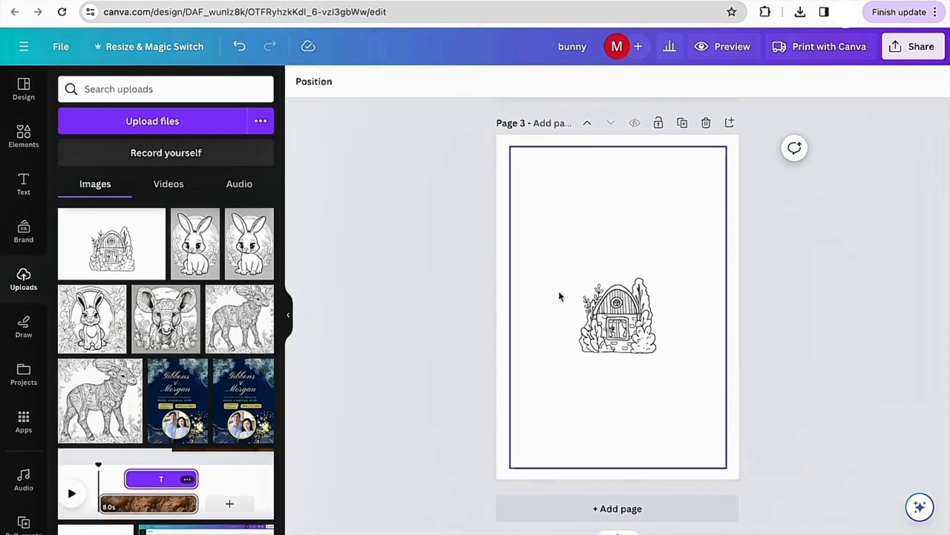
- Enlarge the house image to fill most of page 3 and center it within the border
click(617, 288)
drag(671, 253, 617, 254)
drag(679, 355, 708, 406)
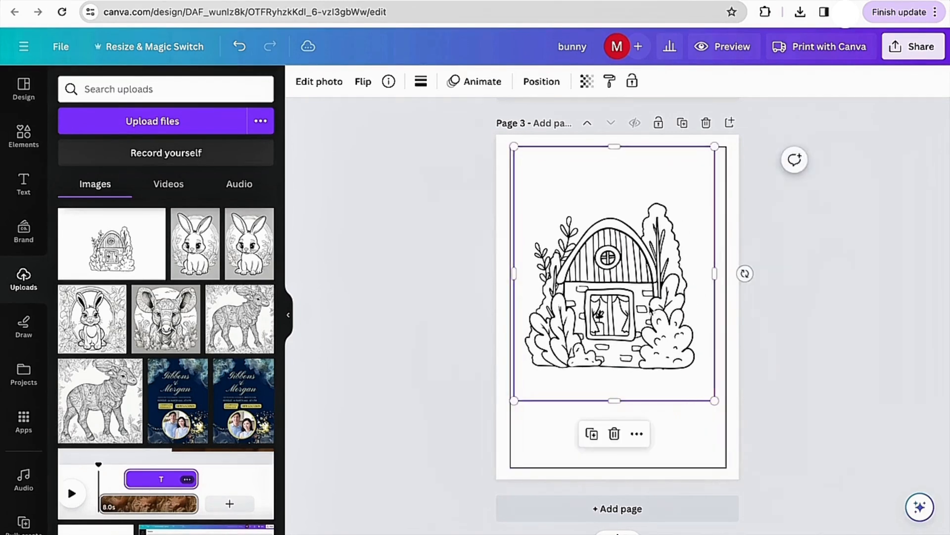
drag(646, 306, 651, 329)
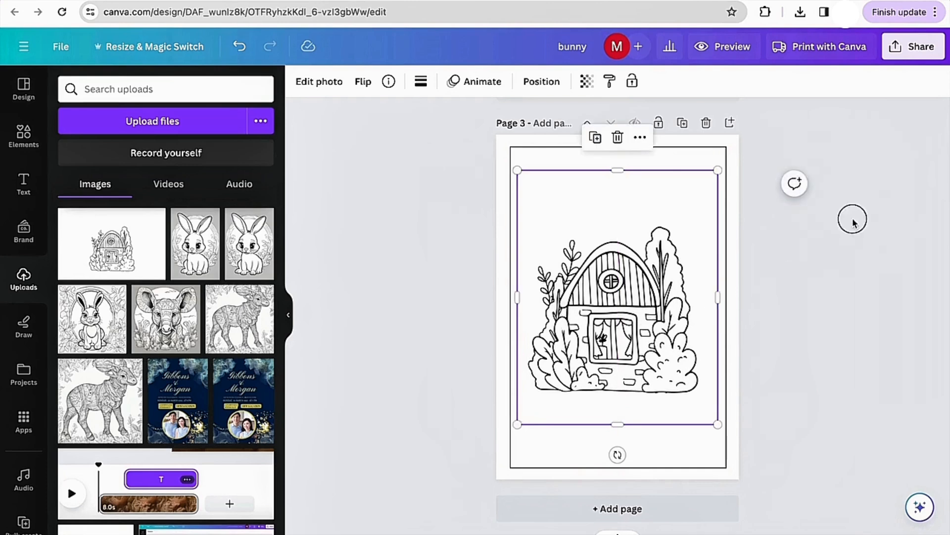
click(853, 221)
click(640, 322)
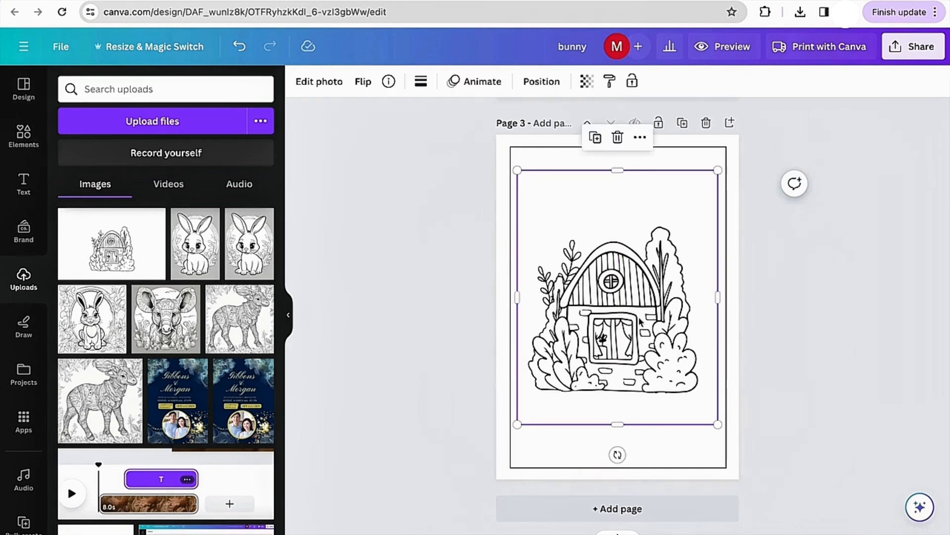
drag(641, 317, 642, 319)
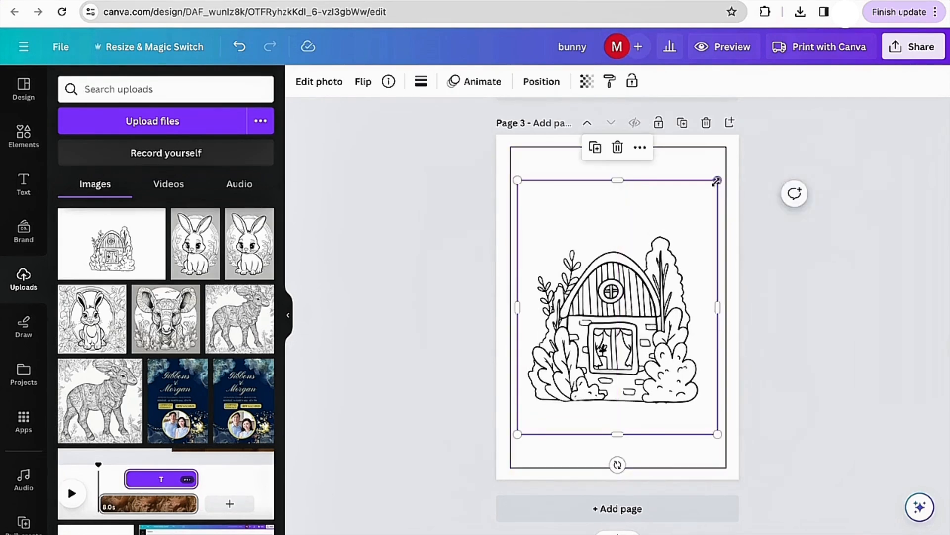
drag(718, 170, 721, 174)
click(804, 255)
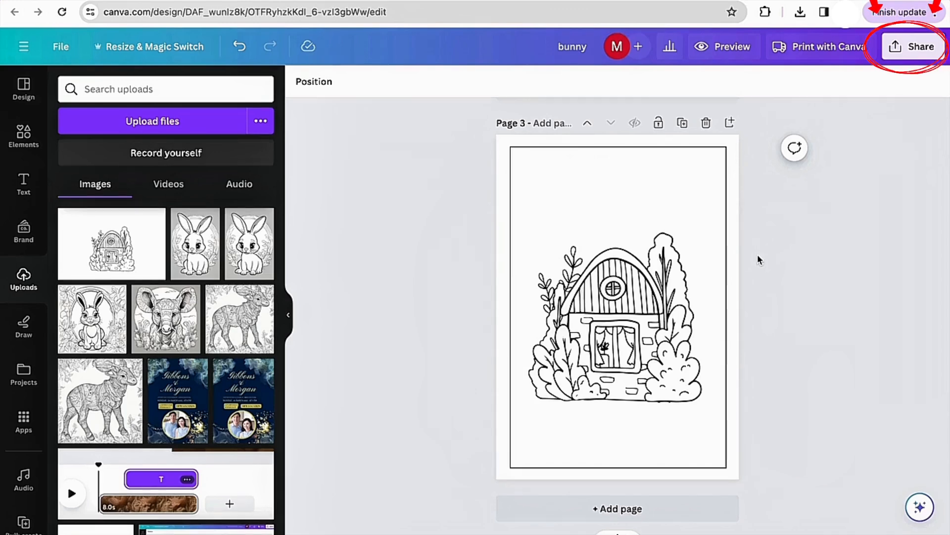
- Open the download options for the design and set the file type to JPG
click(915, 47)
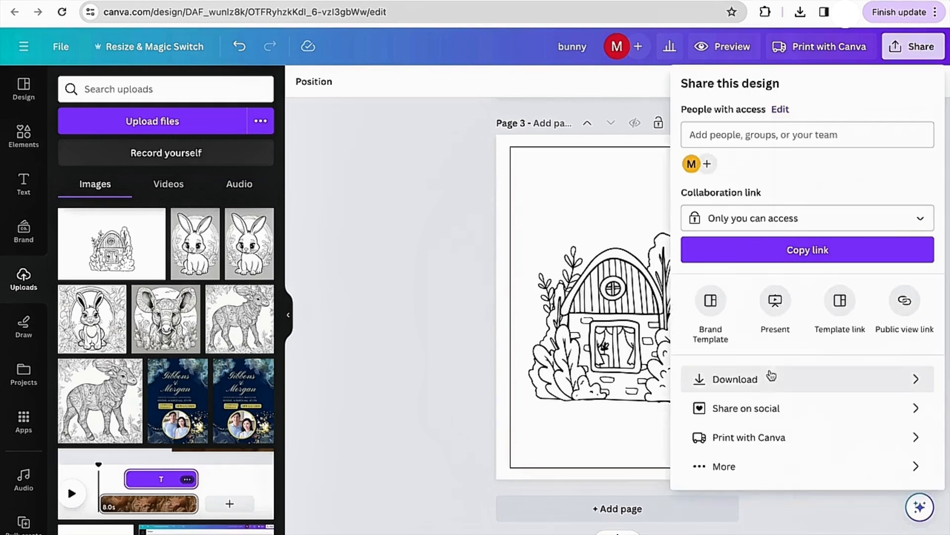
click(734, 379)
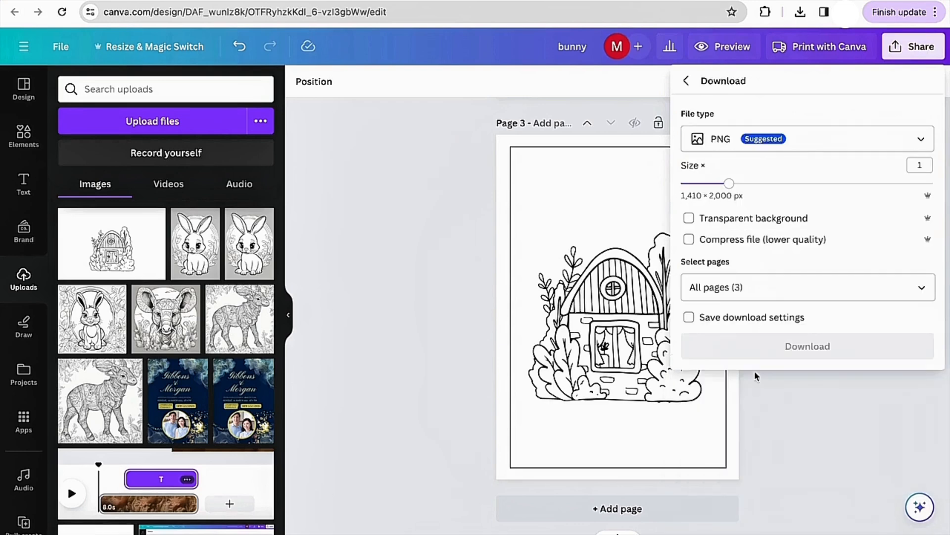
click(789, 144)
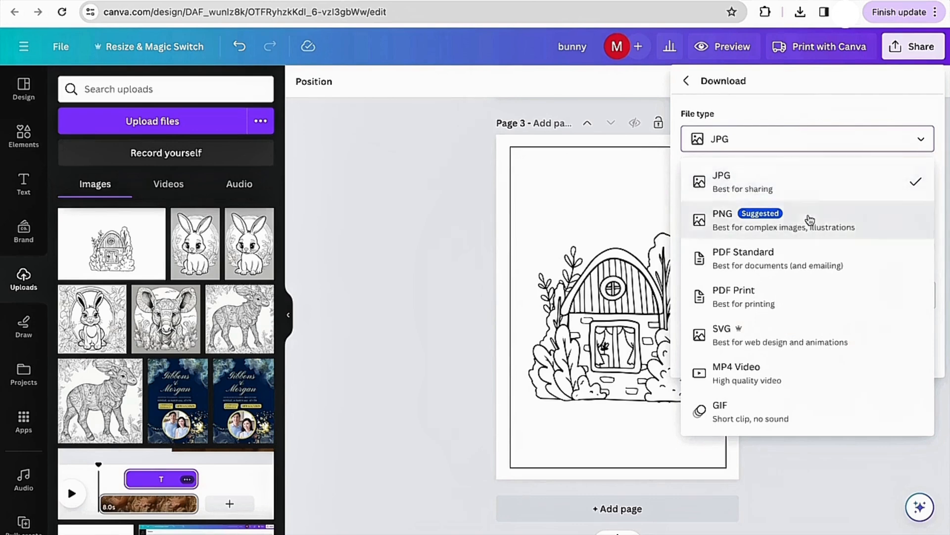
click(809, 140)
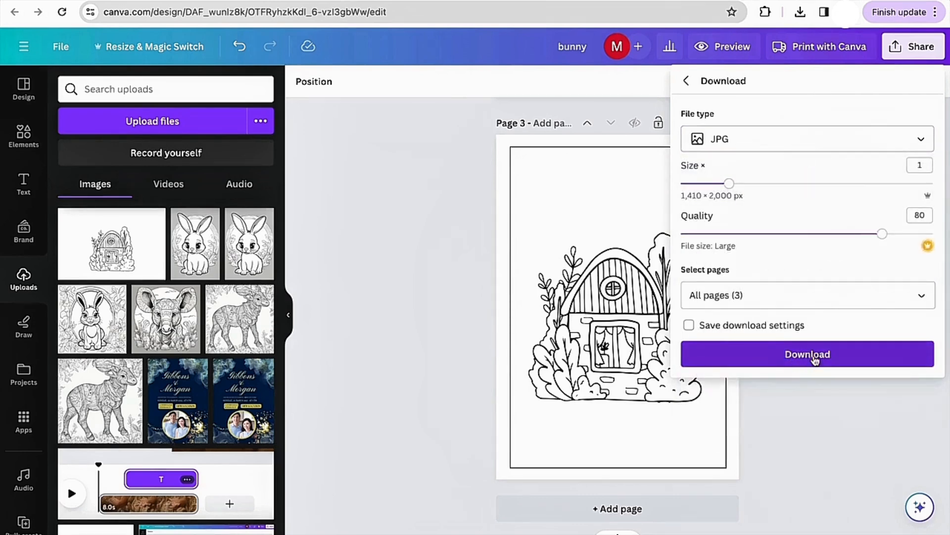
click(808, 140)
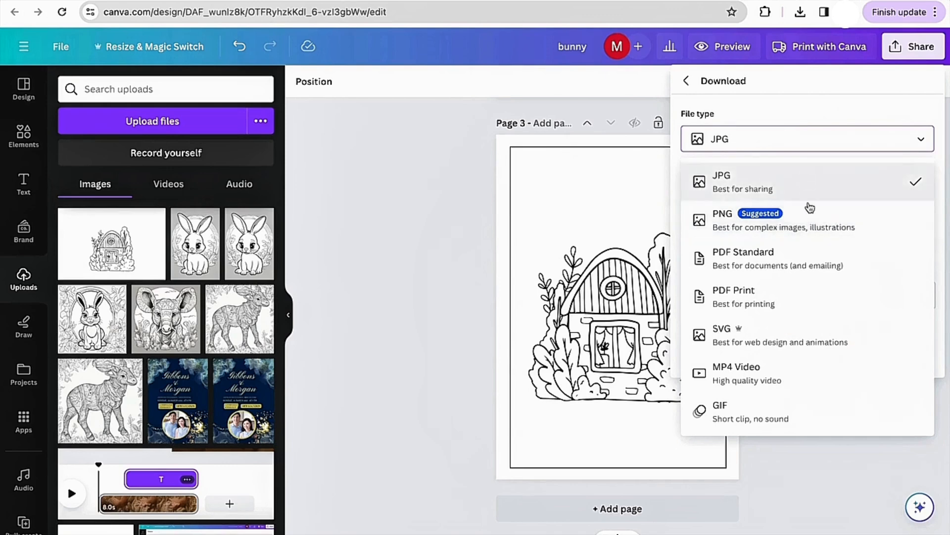
click(808, 146)
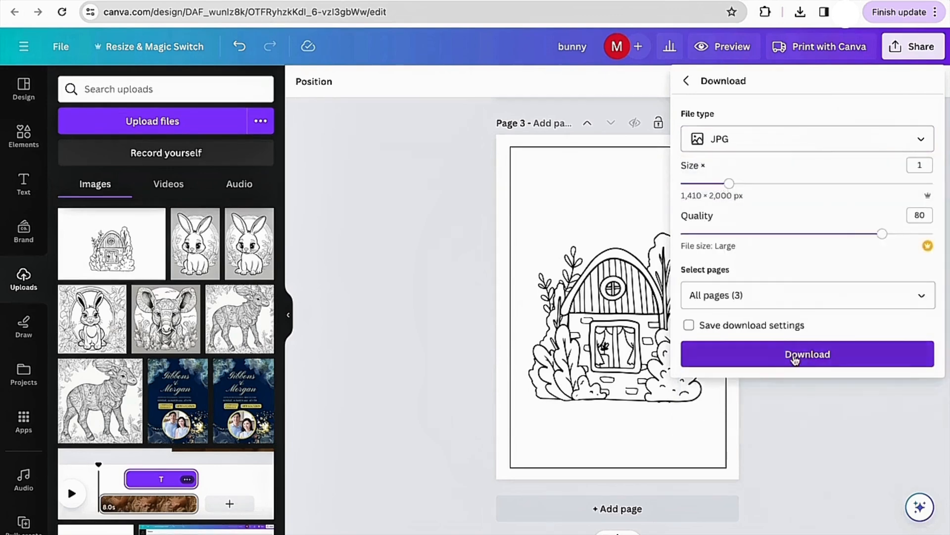
click(806, 143)
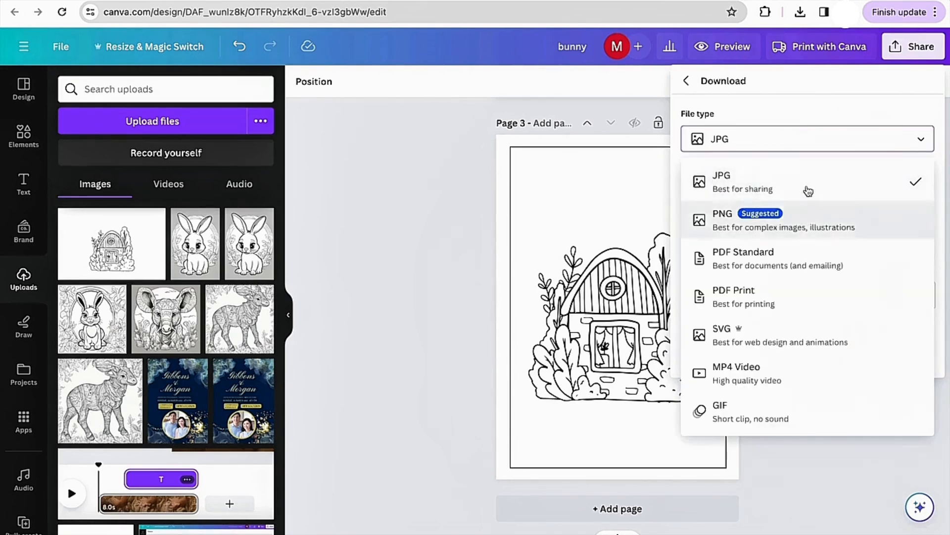
click(808, 145)
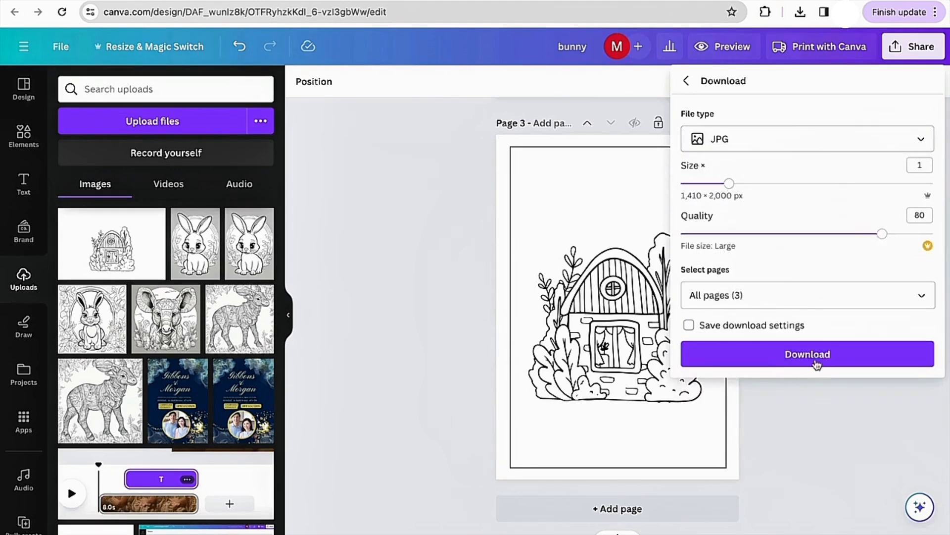
click(807, 144)
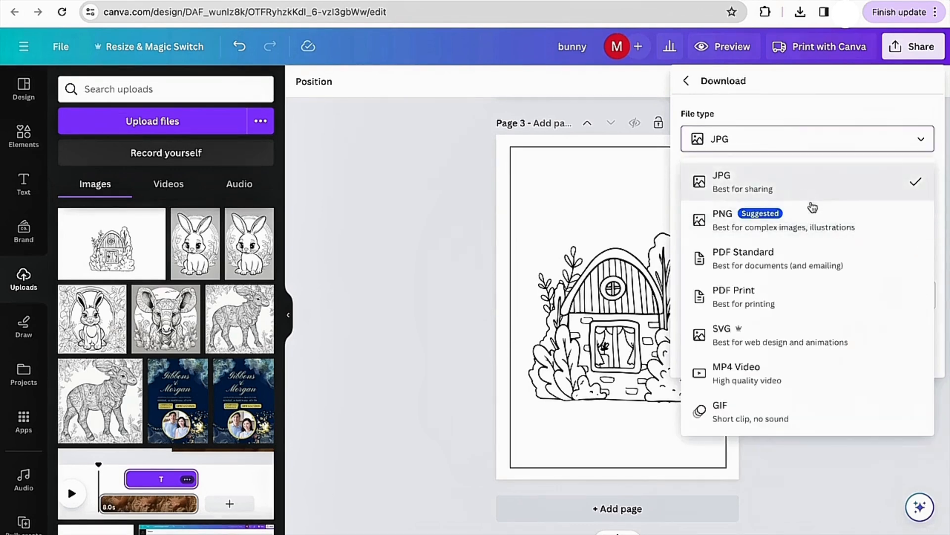
click(806, 144)
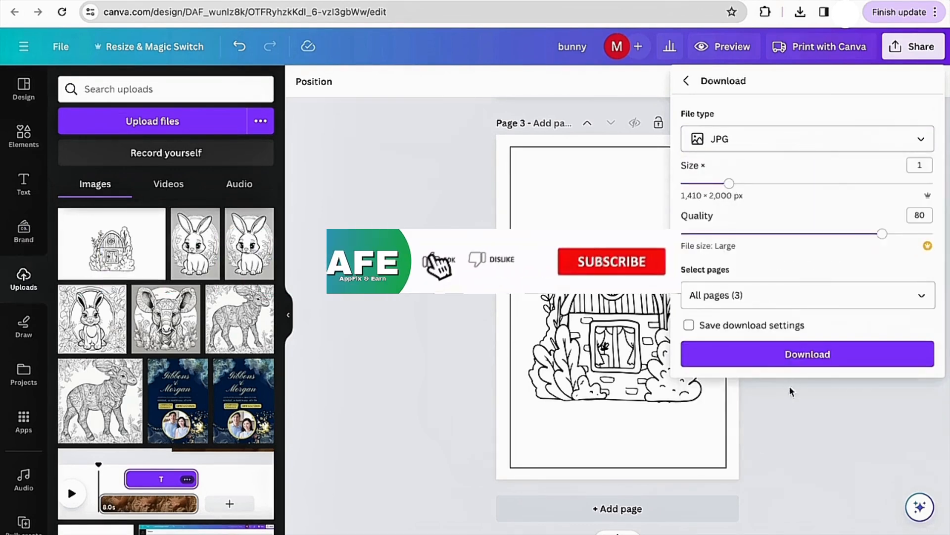
click(807, 141)
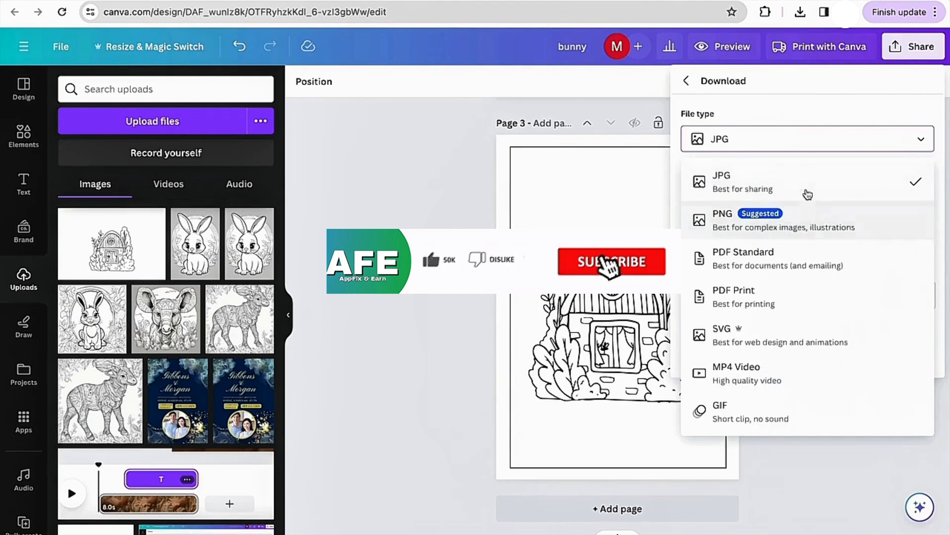
click(807, 144)
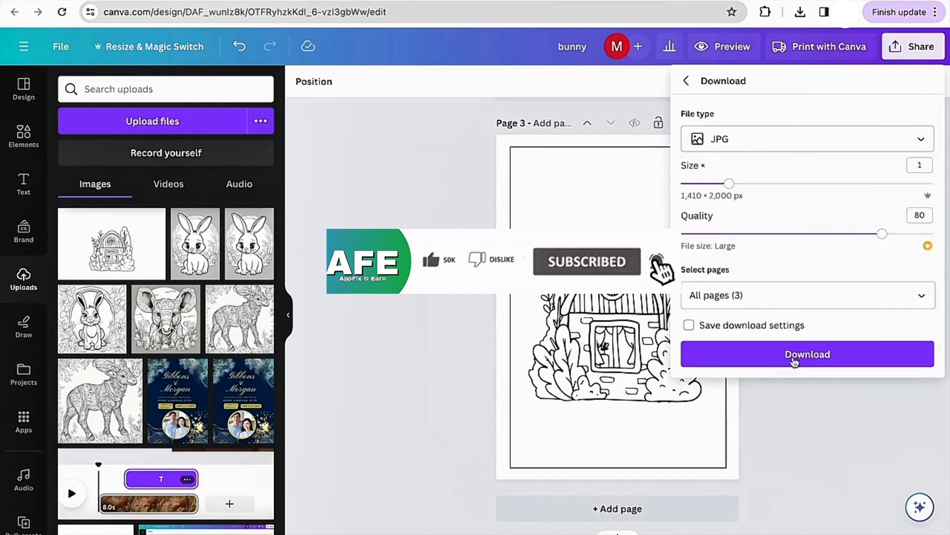